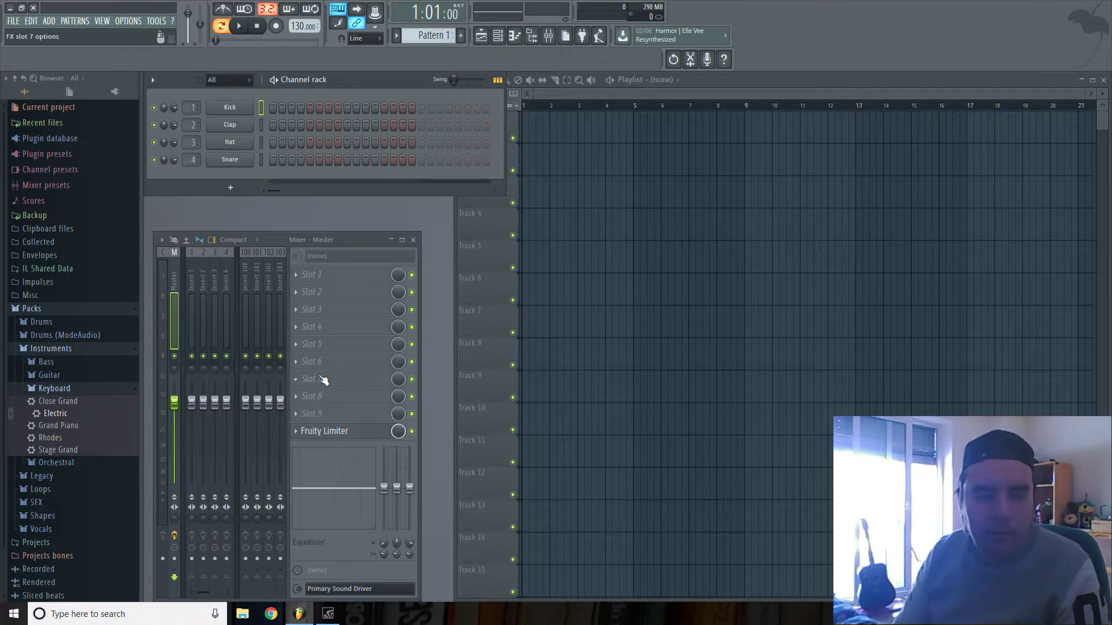
Step: Preview kick samples in the Drums pack and load 909 Kick into the Kick channel
click(67, 389)
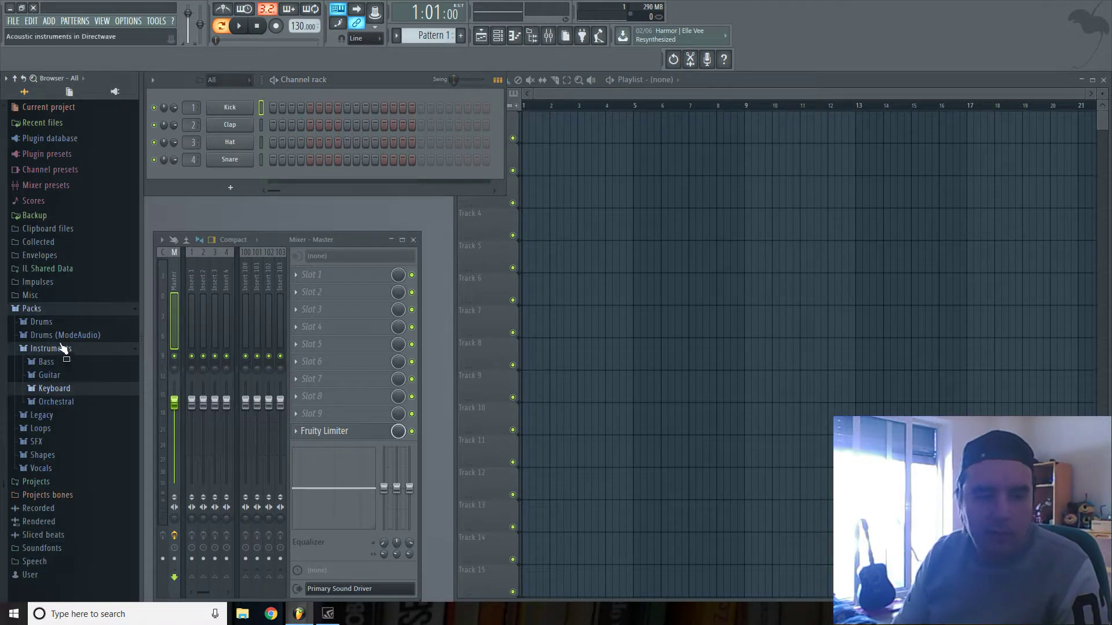
click(61, 336)
click(61, 320)
click(63, 362)
click(62, 379)
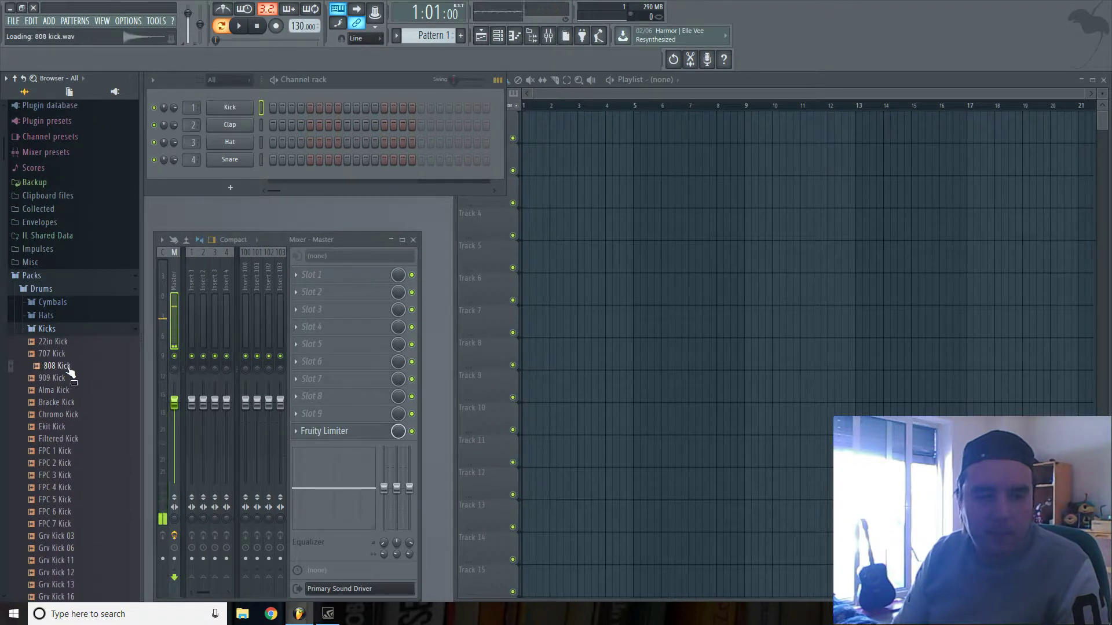
click(62, 403)
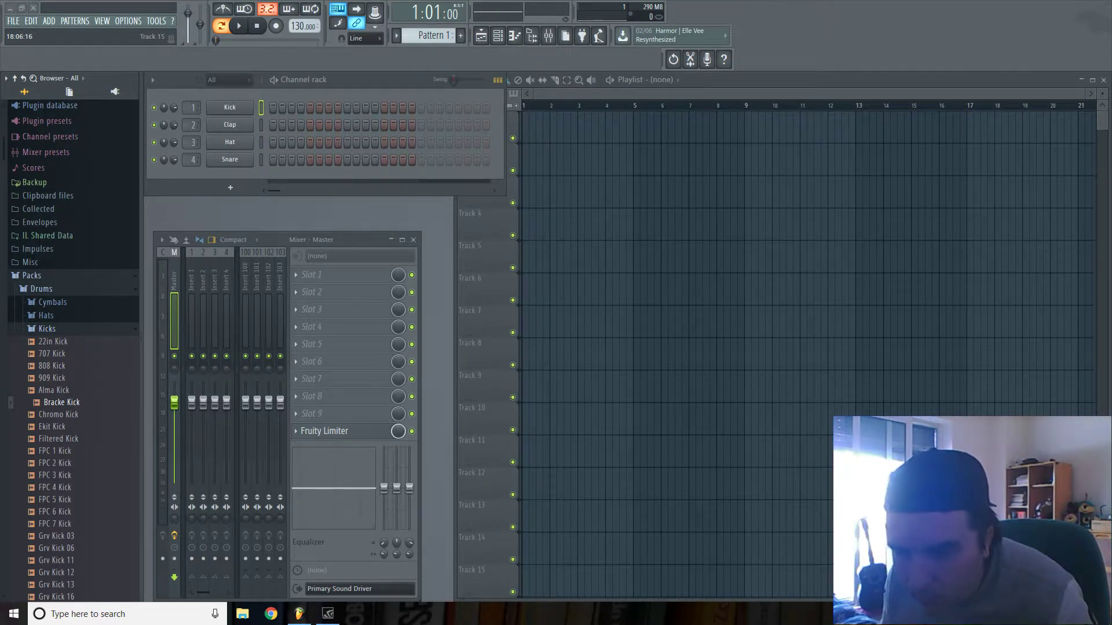
click(80, 365)
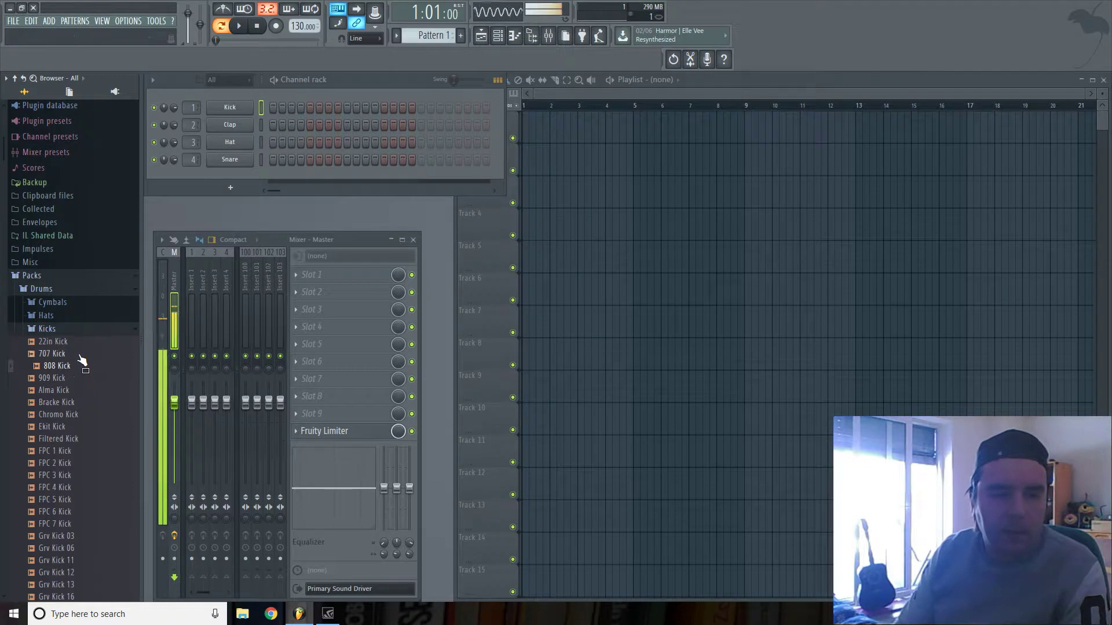
click(69, 378)
drag(69, 377, 232, 108)
Step: Fill the 909 Kick channel on each 4 steps and play the pattern with the main pitch at -20 cents
right_click(238, 108)
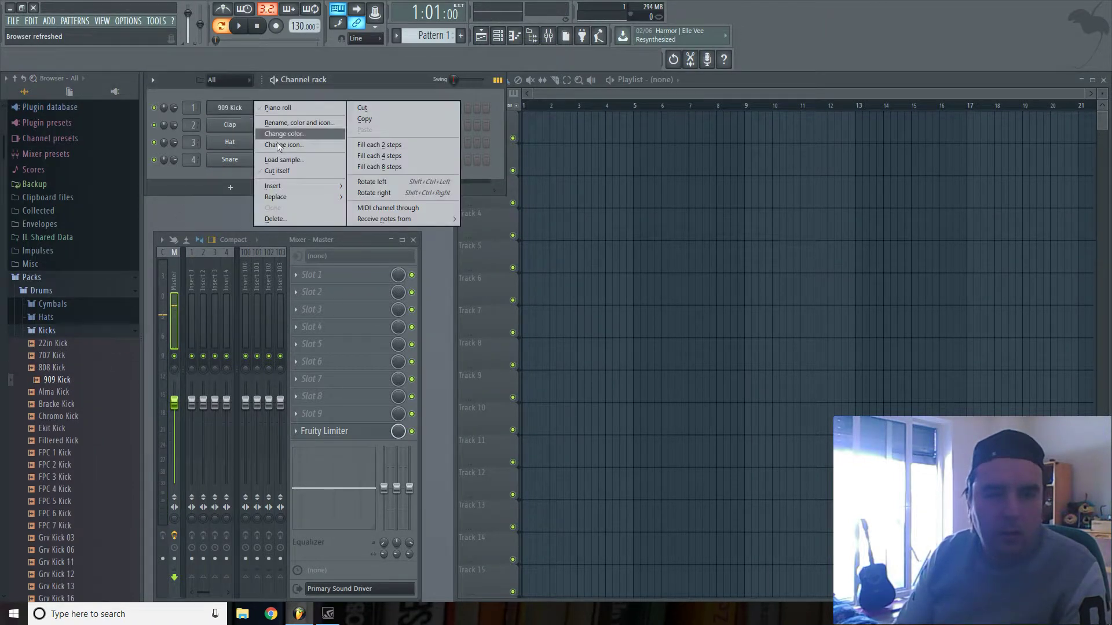
click(387, 157)
key(space)
drag(200, 24, 200, 25)
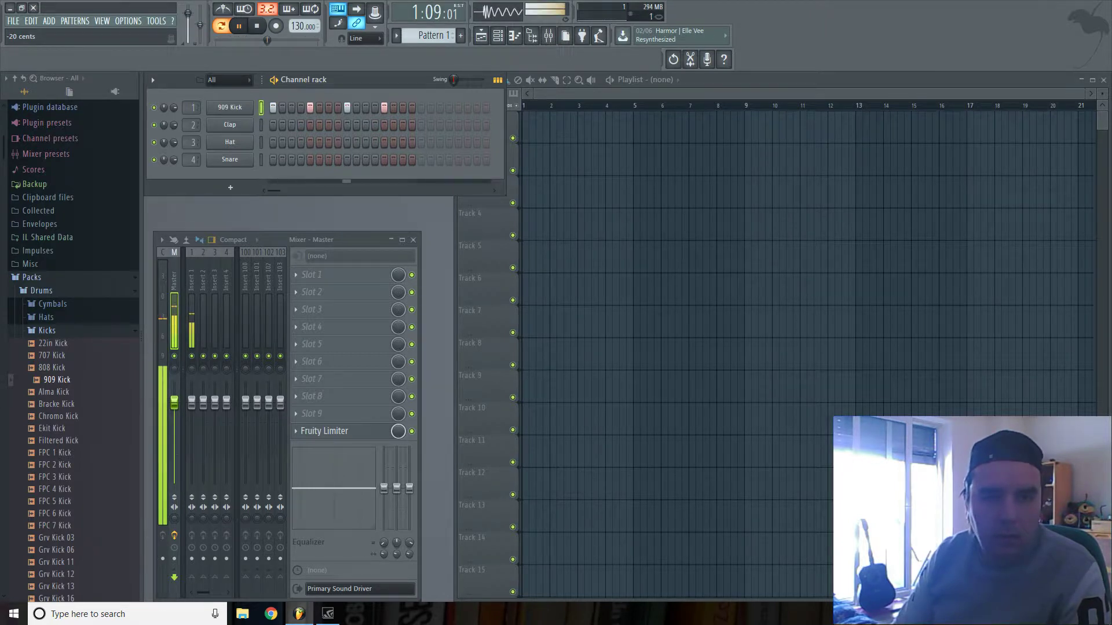
Step: Load the 909 CH 2 hat sample into the Clap channel and fill it on each 2 steps
click(58, 333)
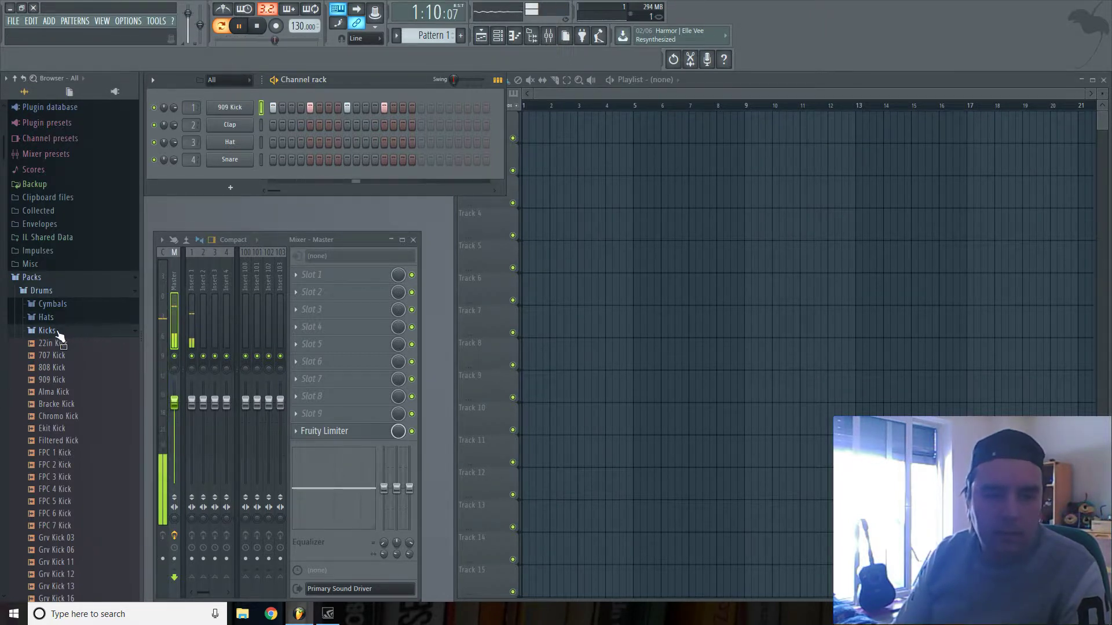
click(58, 318)
click(60, 379)
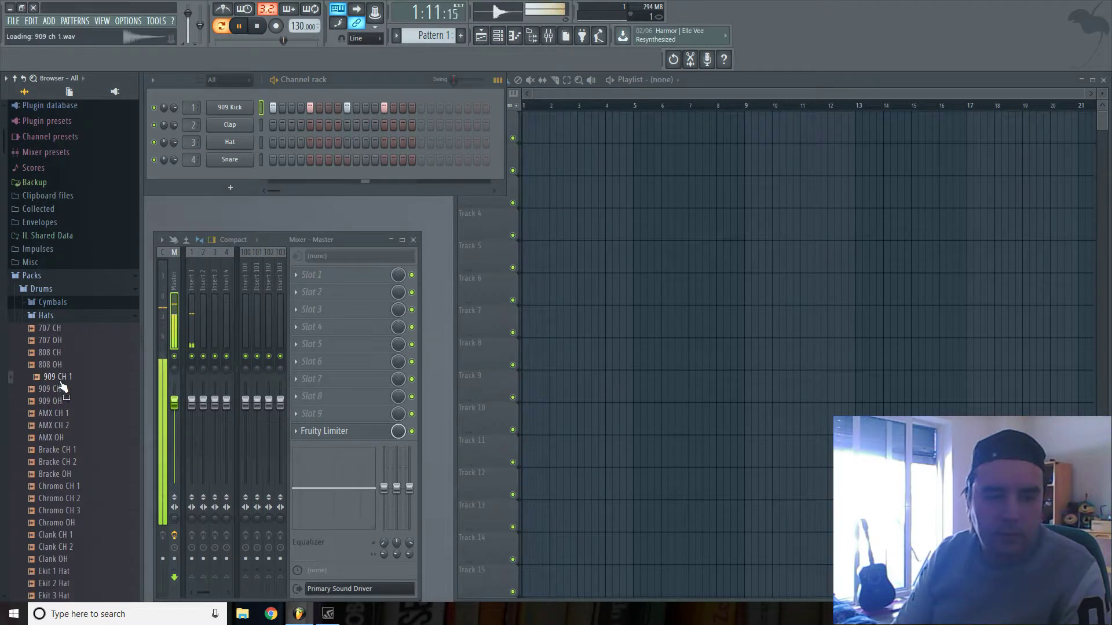
drag(63, 390, 243, 126)
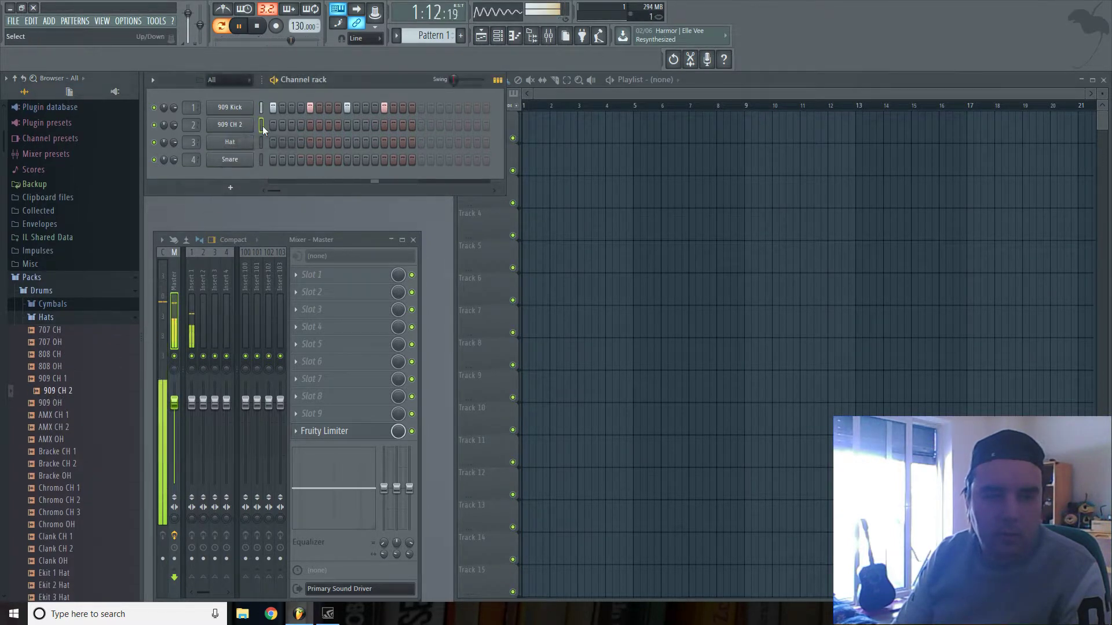
right_click(273, 125)
click(375, 161)
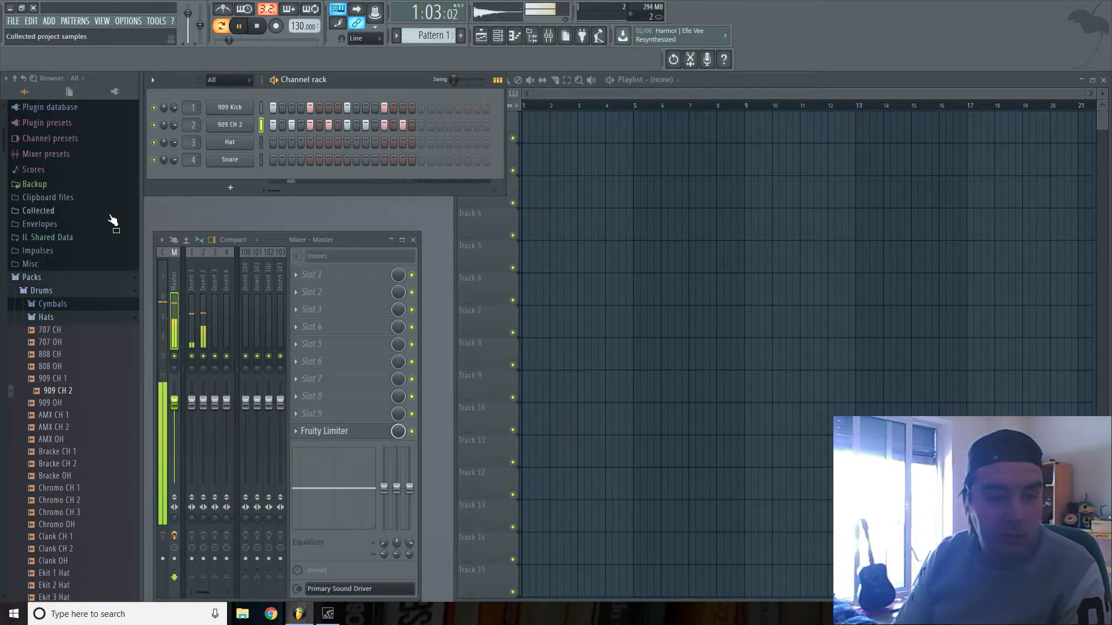
Step: Load the 3x Osc channel preset Short 3 into the Hat channel and place hits on steps 3, 8 and 11
click(58, 139)
click(87, 185)
scroll(82, 347, down, 8)
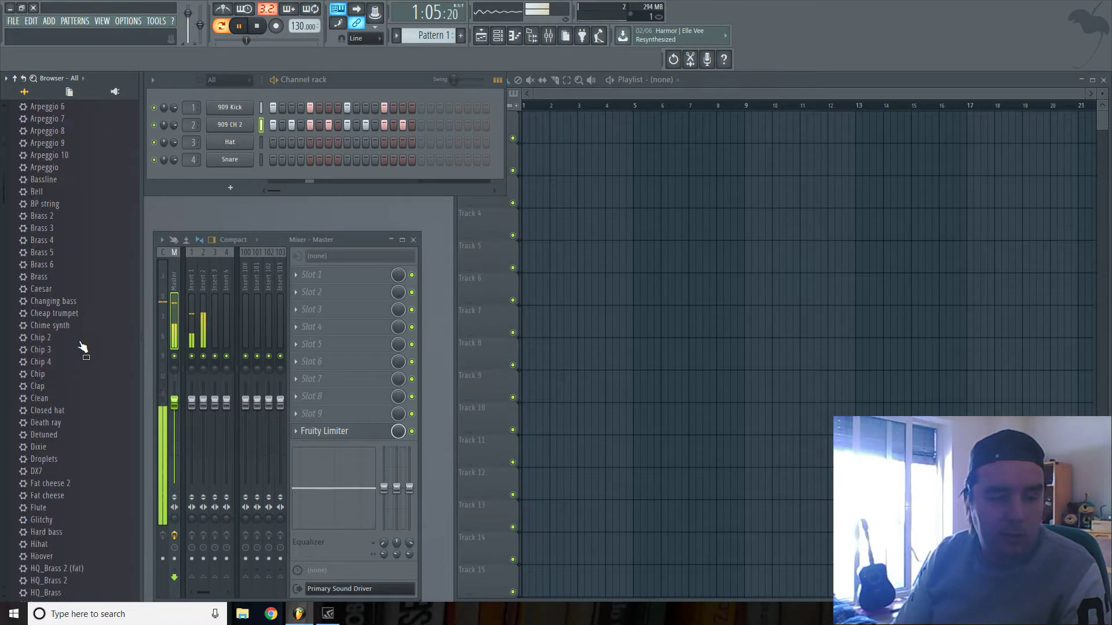
scroll(82, 347, down, 12)
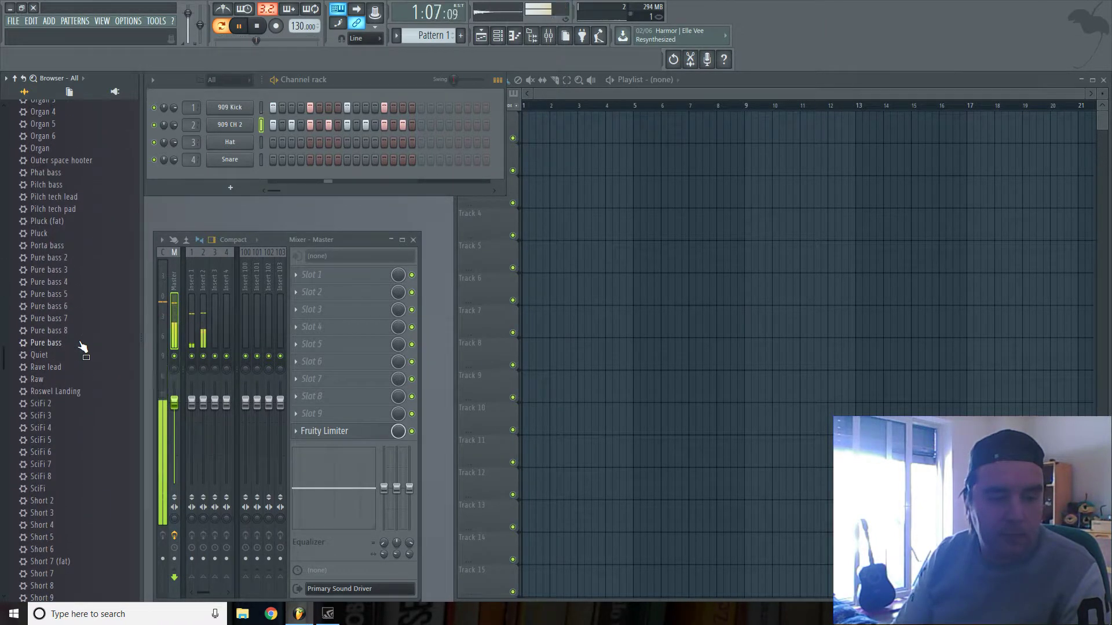
drag(47, 441, 230, 142)
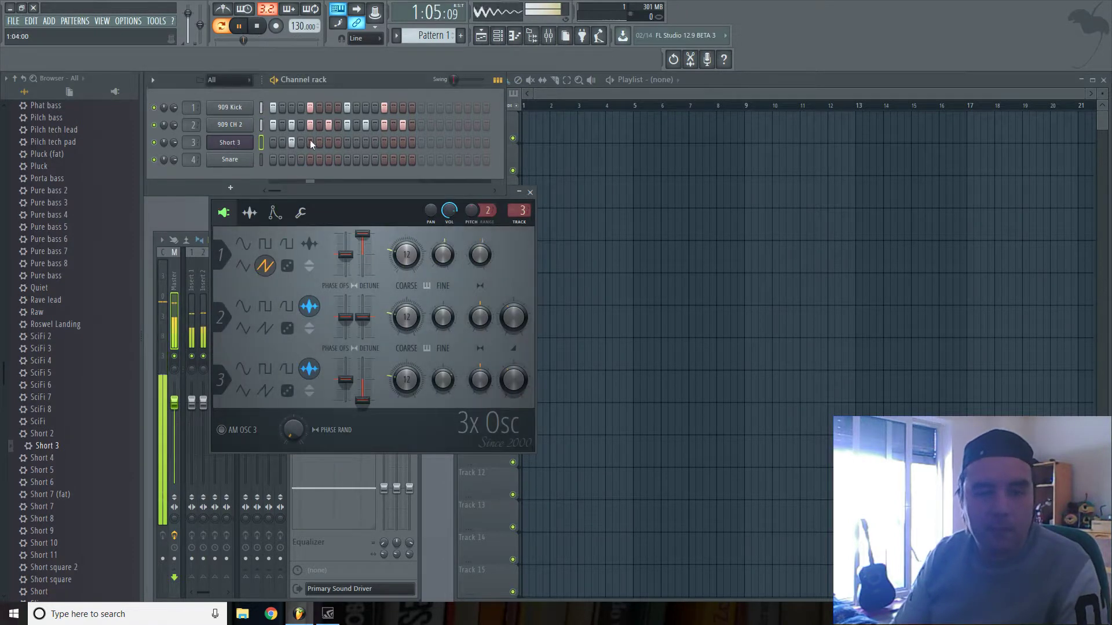
Step: Set the Short 3 root note to F6 and raise its echo delay feedback and pitch
click(301, 213)
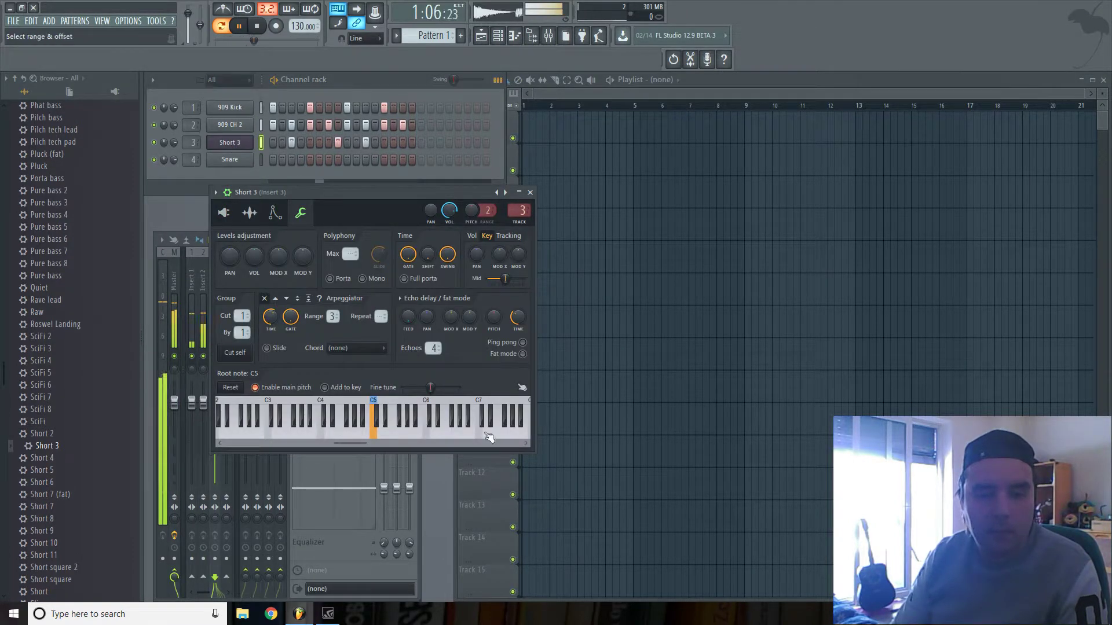
right_click(441, 437)
right_click(449, 437)
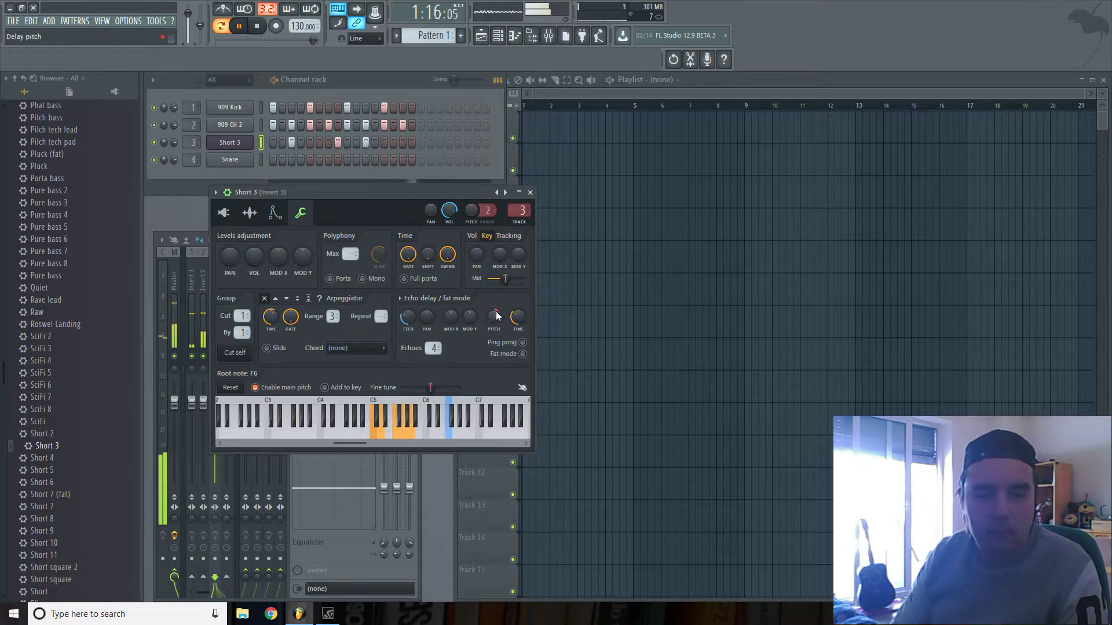
drag(495, 315, 496, 260)
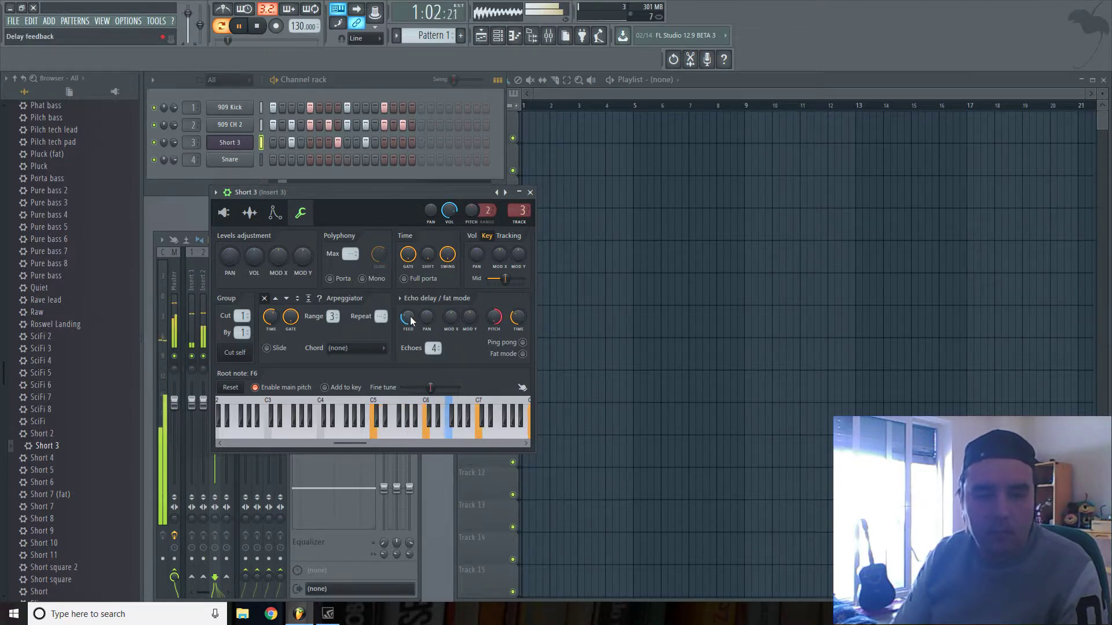
Step: Try the Short 3 root note on G6 against F6, with the 909 Kick playing and muted
right_click(457, 435)
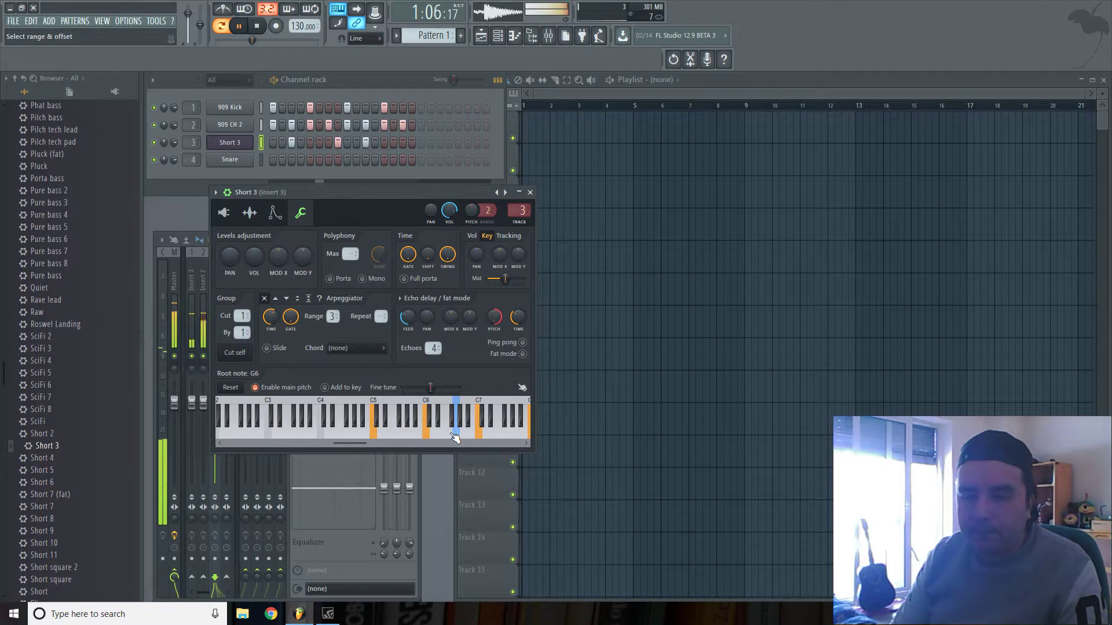
right_click(452, 434)
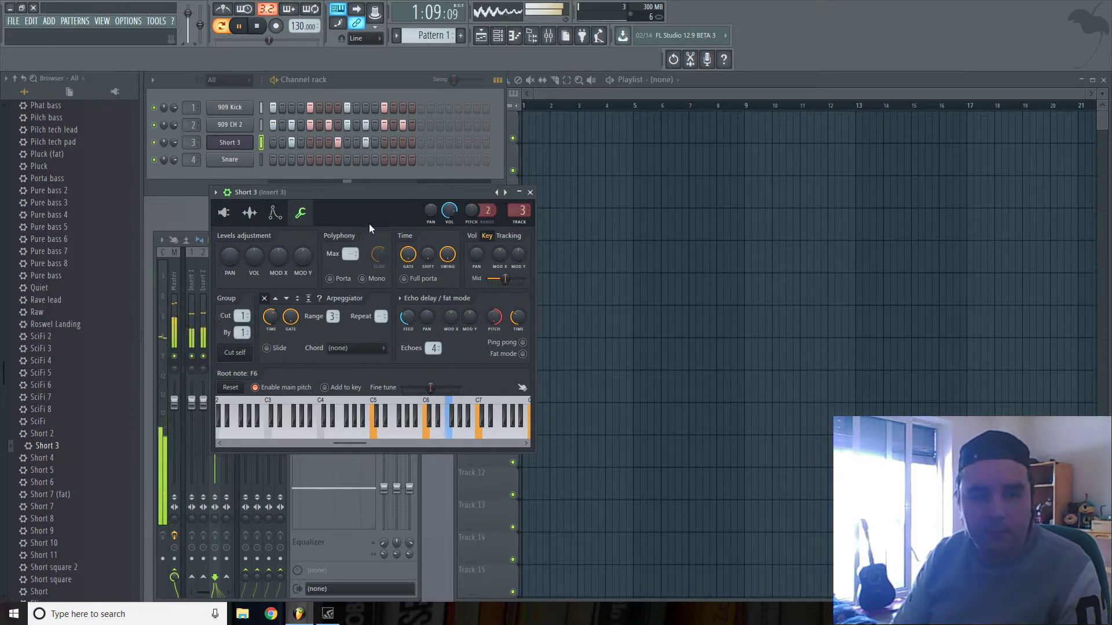
click(154, 108)
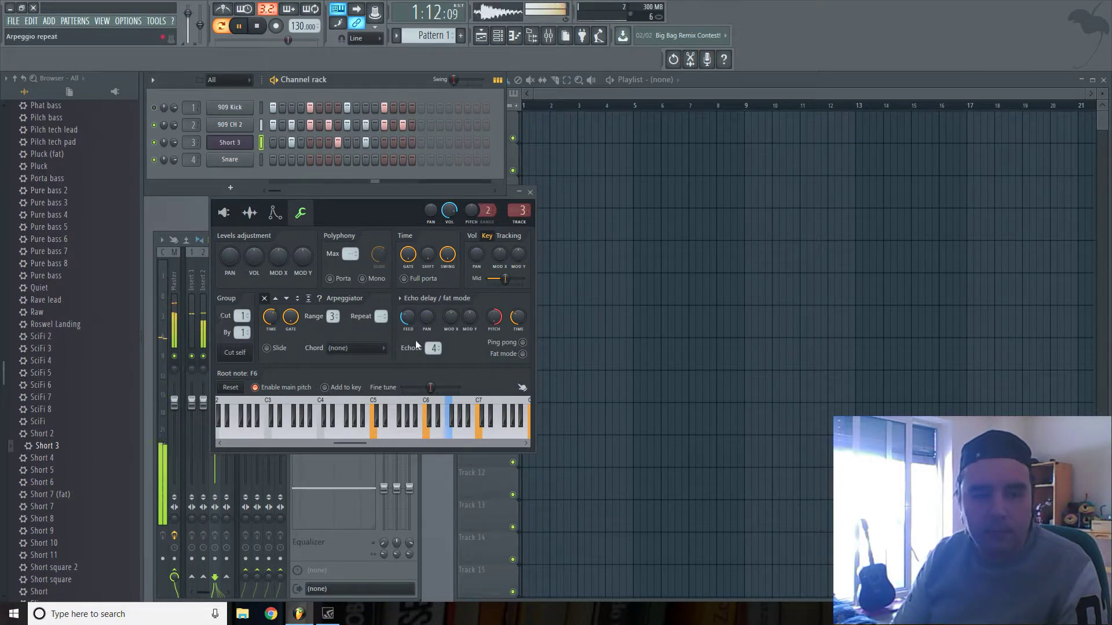
click(459, 436)
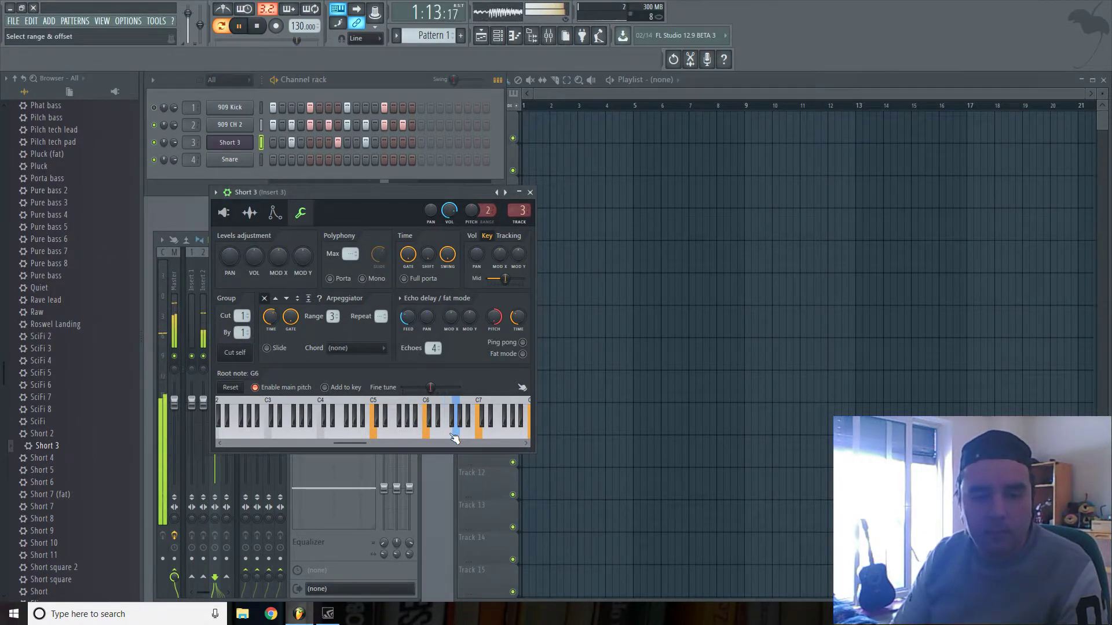
click(449, 435)
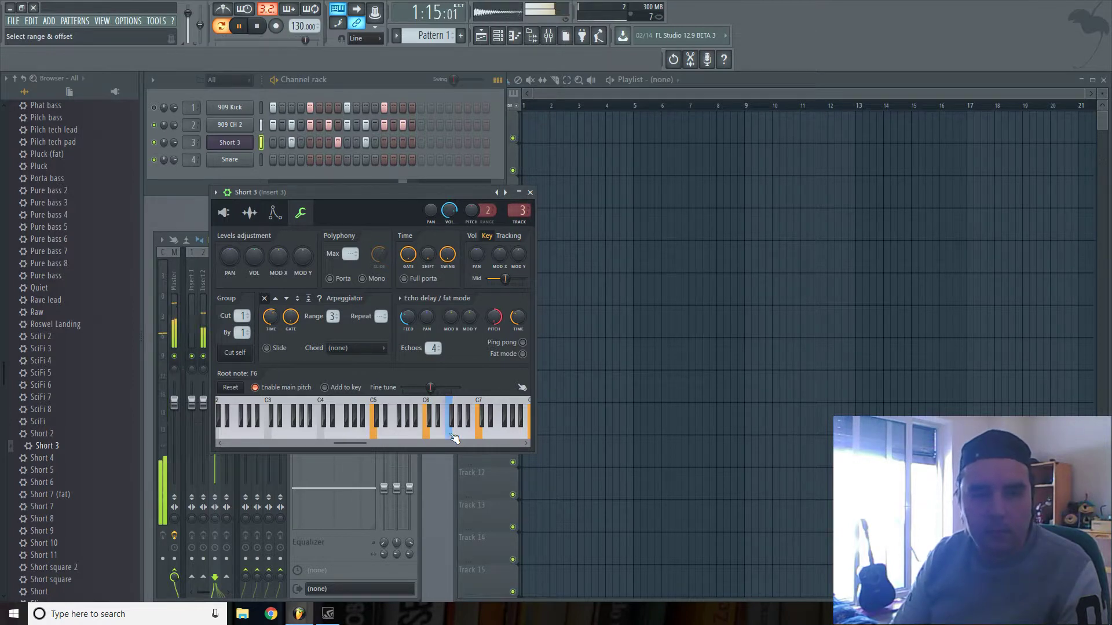
click(162, 116)
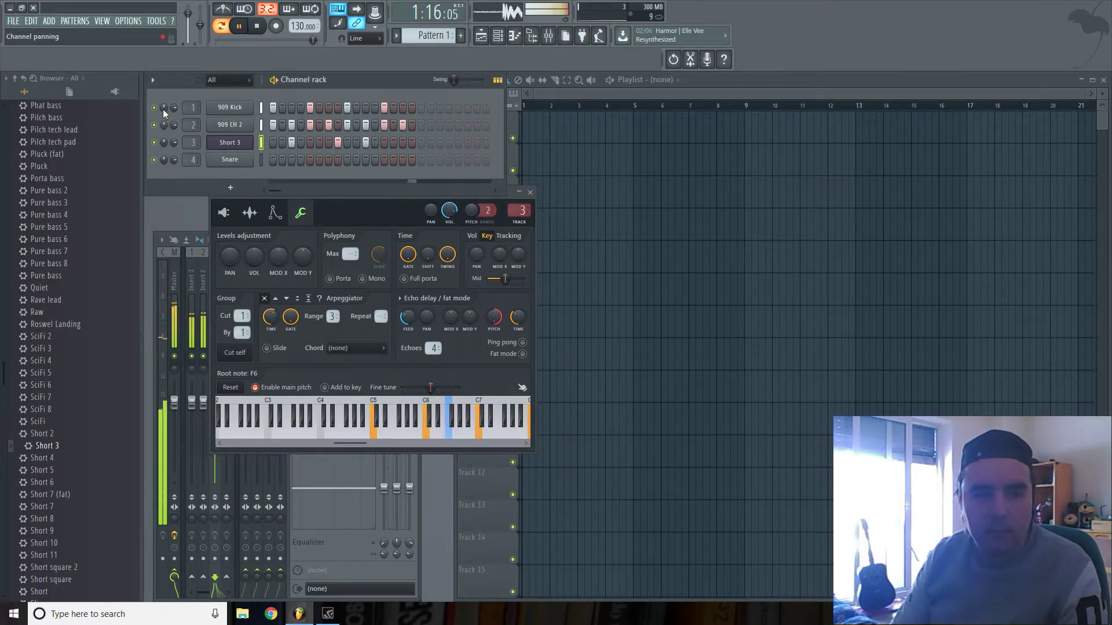
Step: Preview snares from the Drums pack, load 808 Snare into the Snare channel and place hits on steps 5 and 13
drag(3, 373, 2, 98)
click(58, 185)
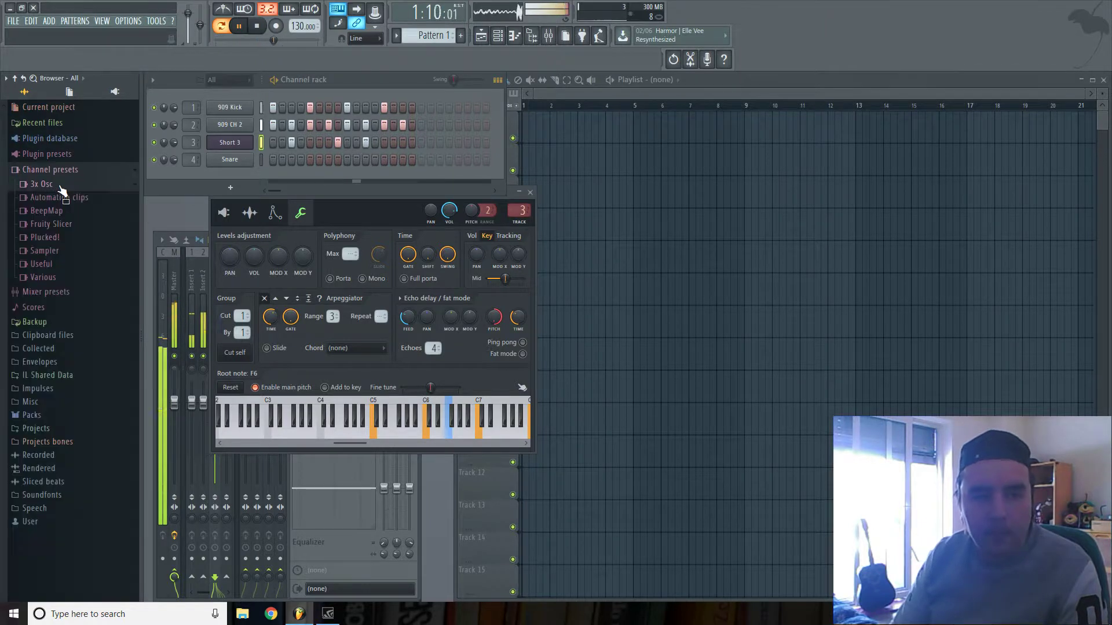
click(65, 416)
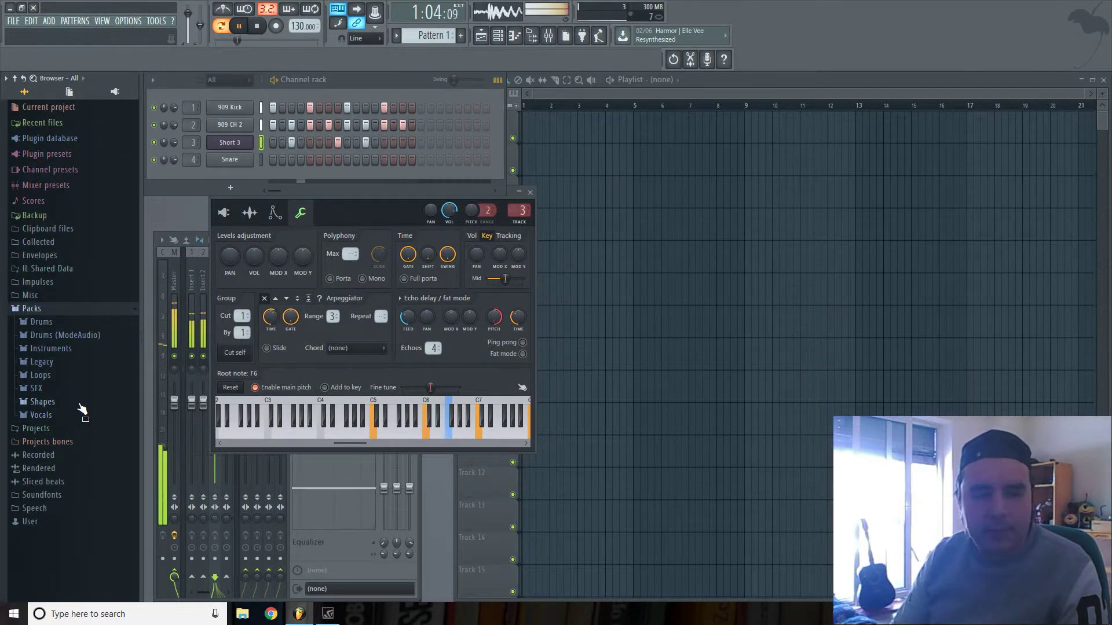
click(69, 324)
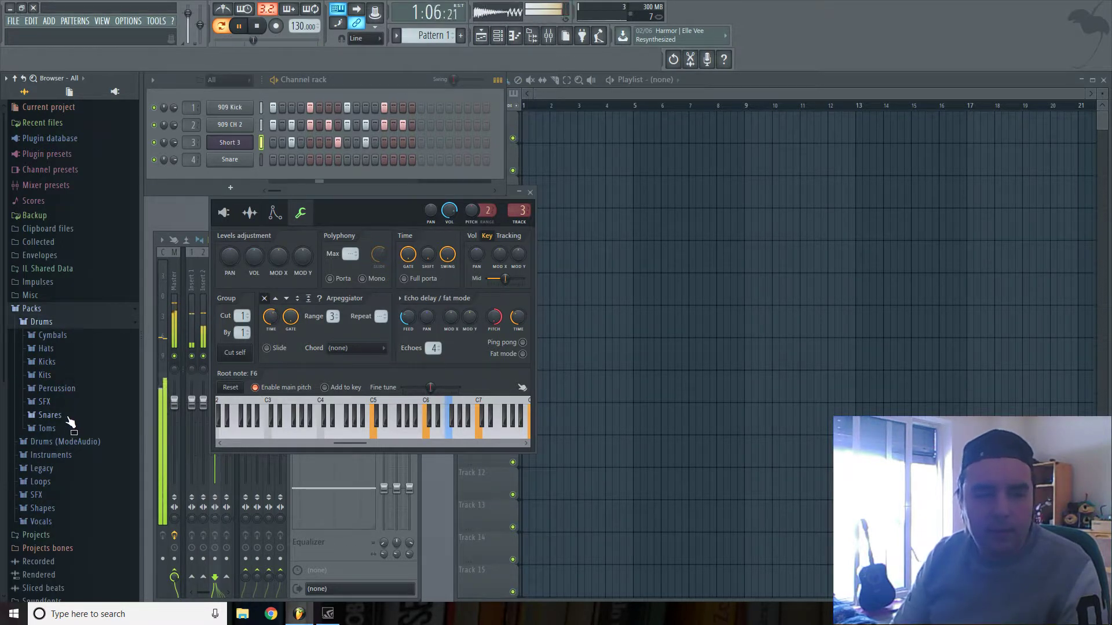
click(50, 414)
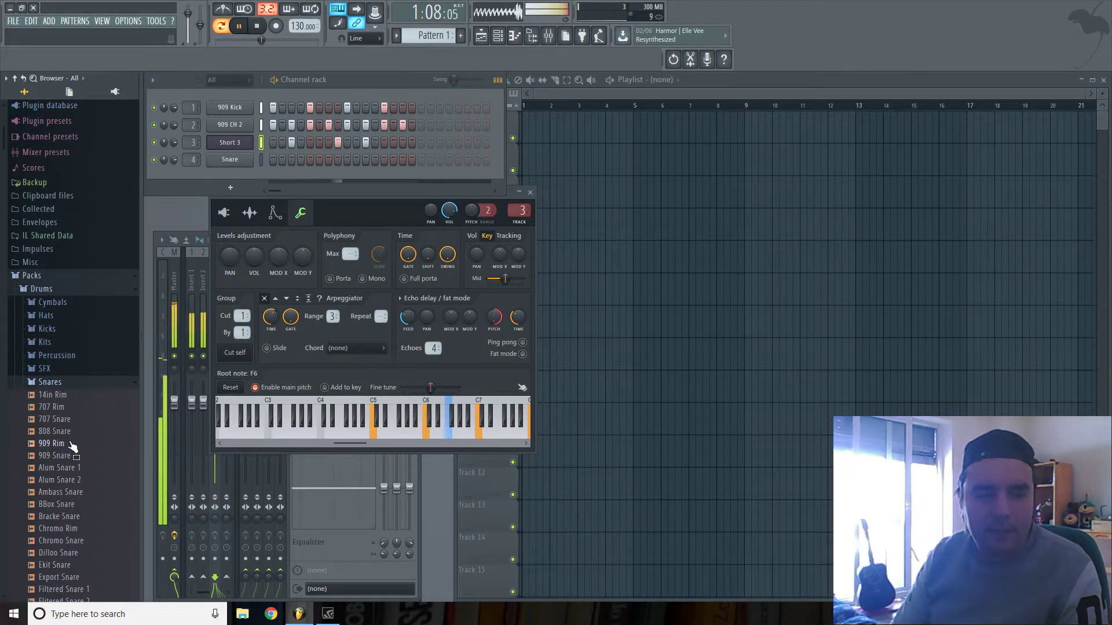
click(69, 444)
click(68, 456)
click(75, 432)
click(76, 421)
drag(60, 432, 245, 166)
click(307, 159)
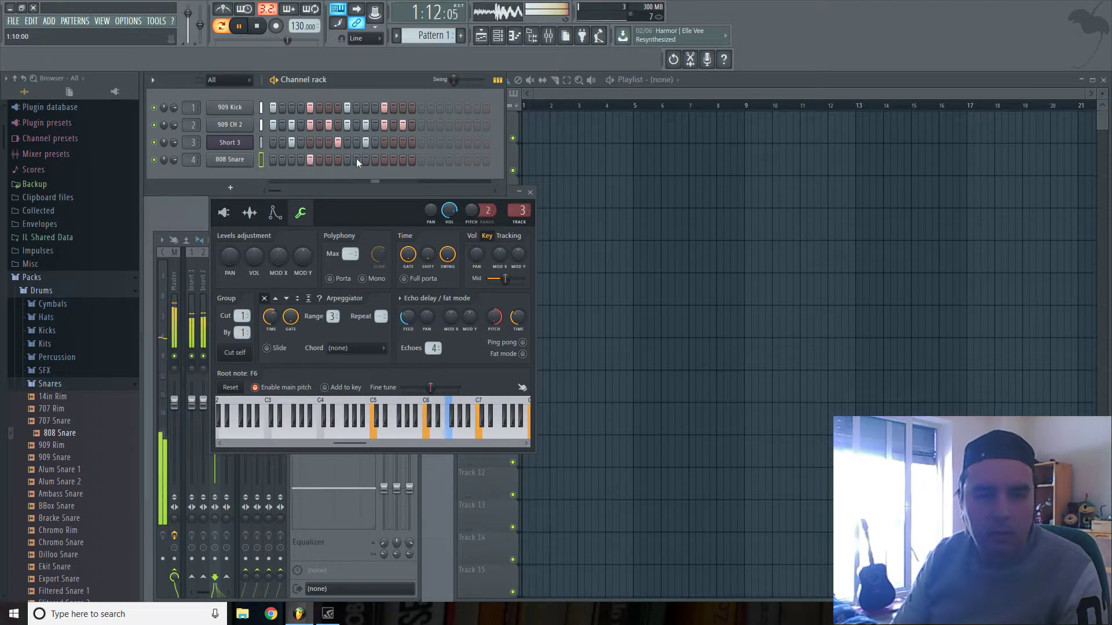
click(384, 159)
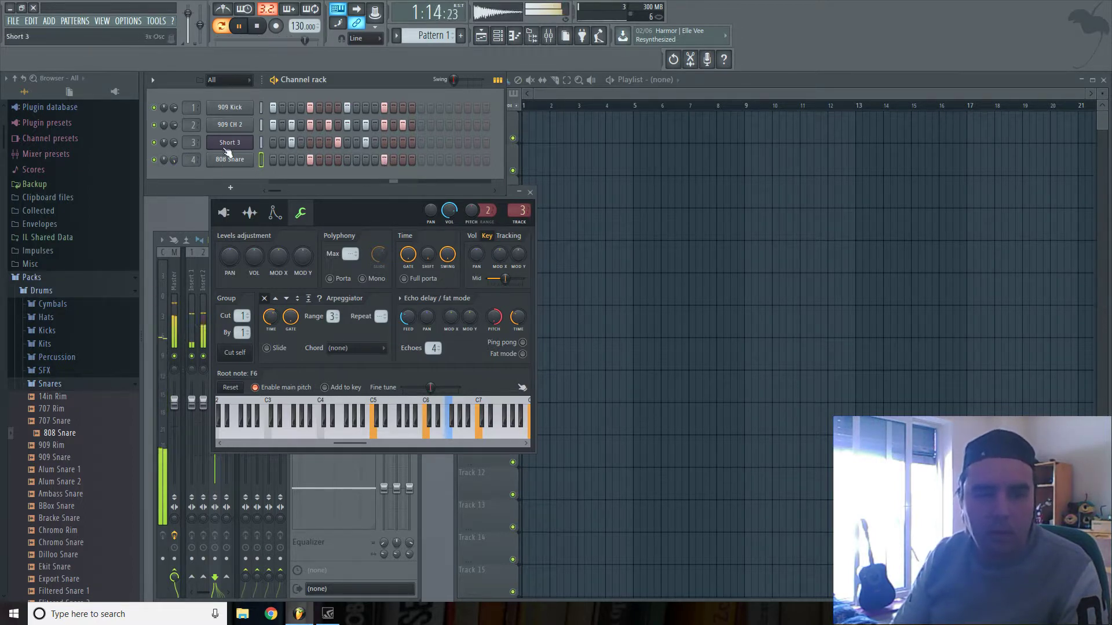
Step: Mute the 909 CH 2 channel and compare the Short 3 root note on G6 and F6, ending on F6
click(456, 435)
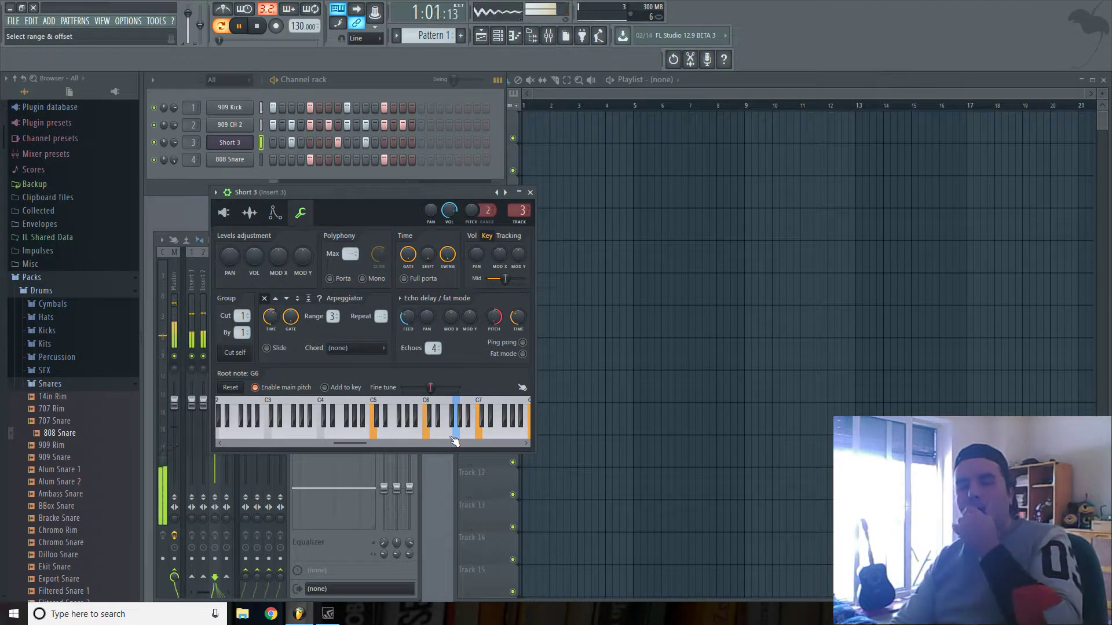
click(450, 436)
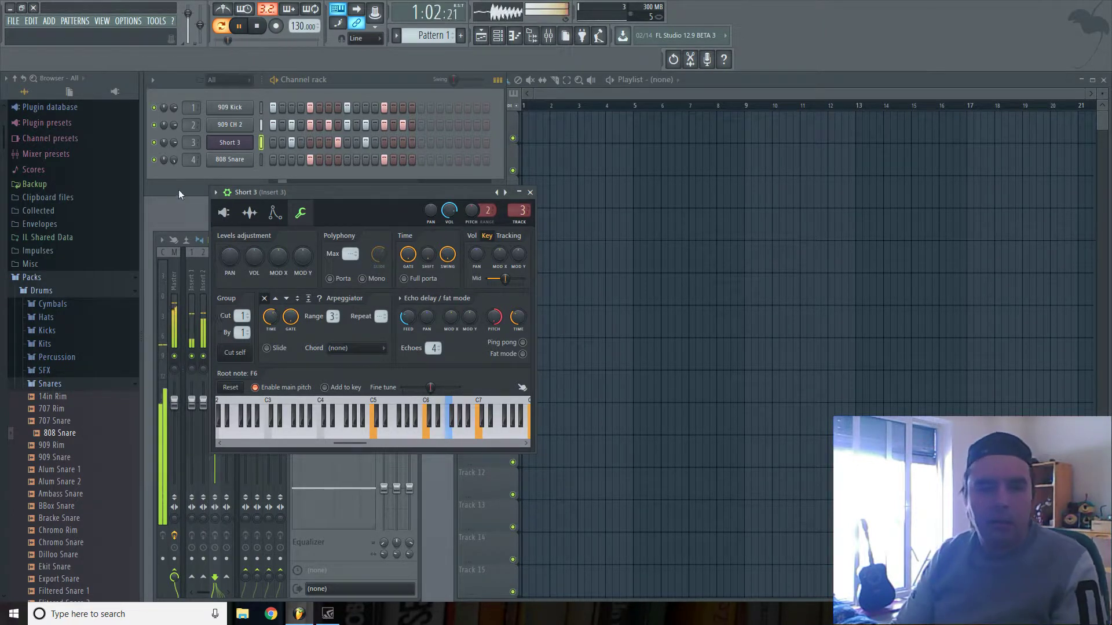
click(155, 126)
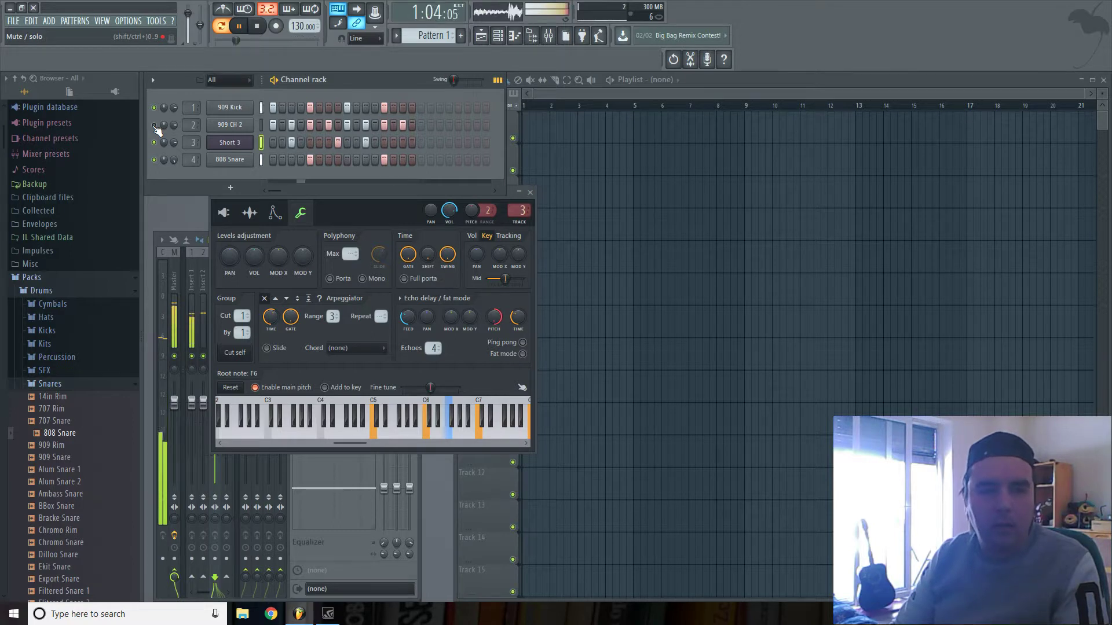
right_click(458, 435)
right_click(450, 433)
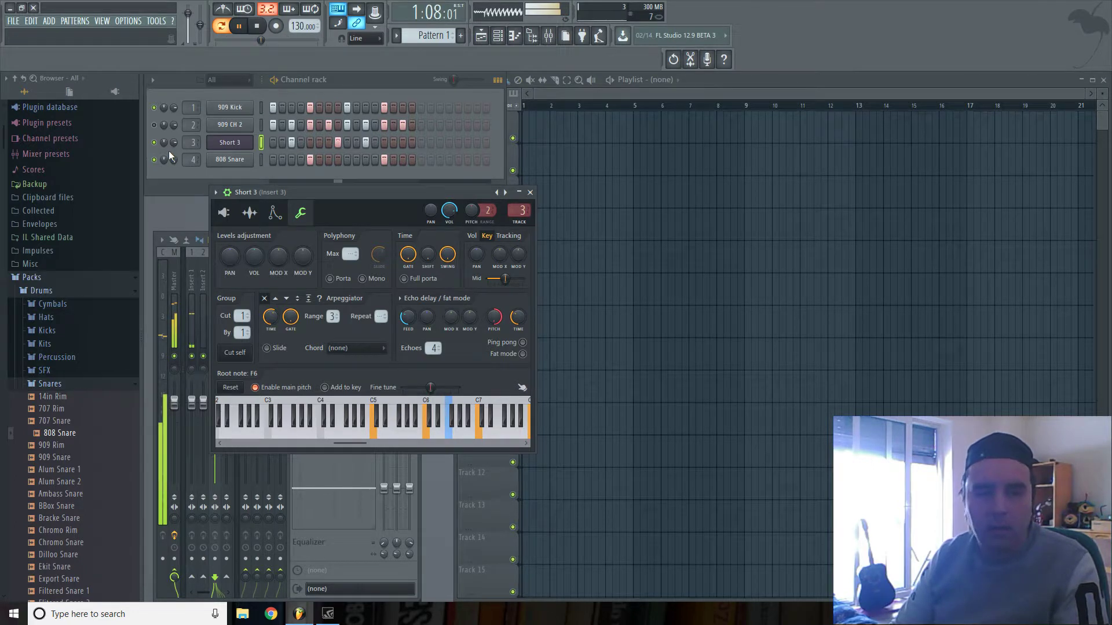
Step: Preview samples in the Drums SFX folder, including Alma Radio 1, Alma Screech and Blang SFX 1, 2 and 3
click(51, 385)
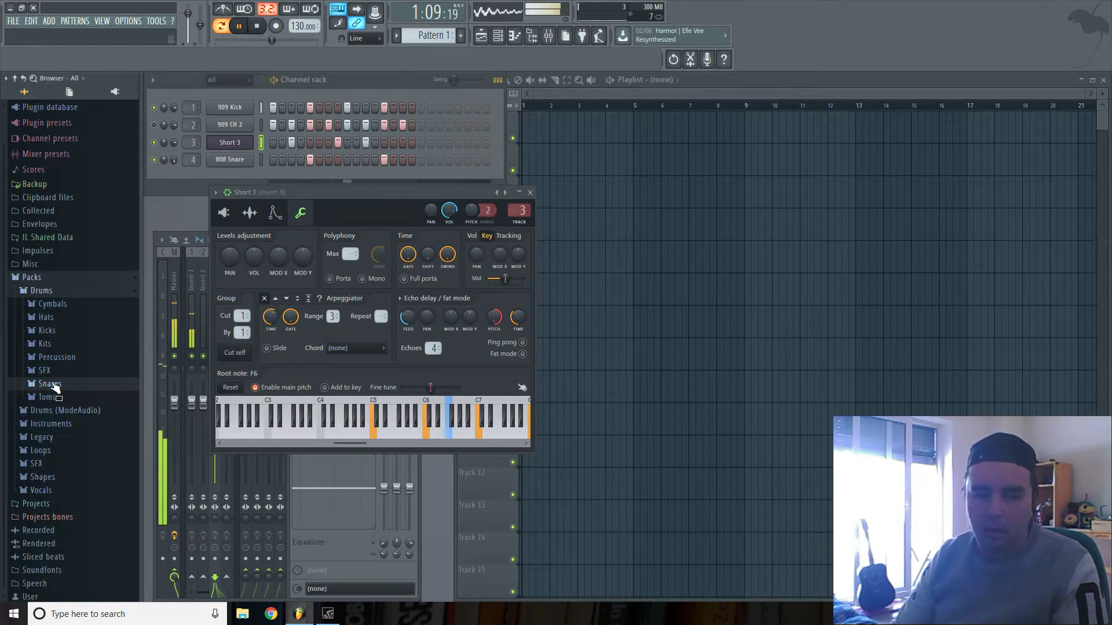
click(58, 370)
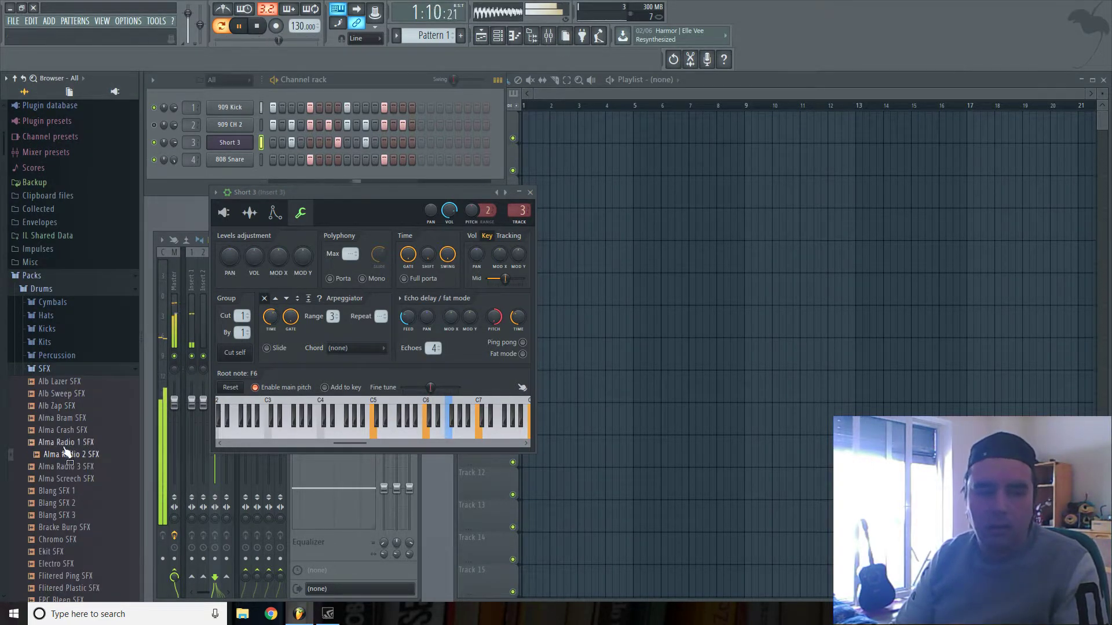
click(65, 443)
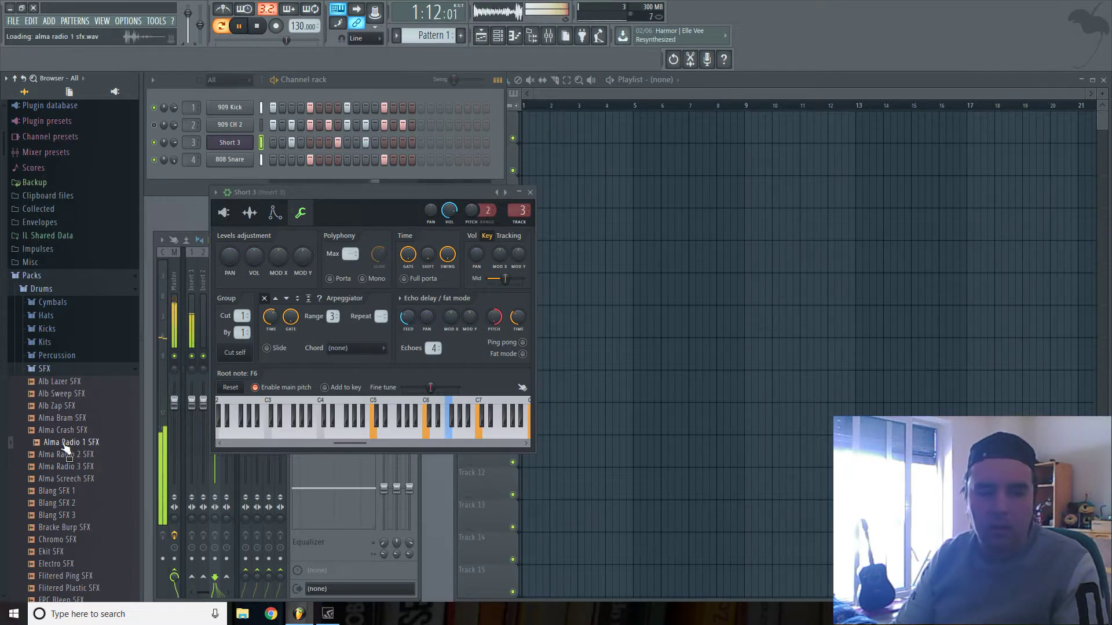
click(66, 480)
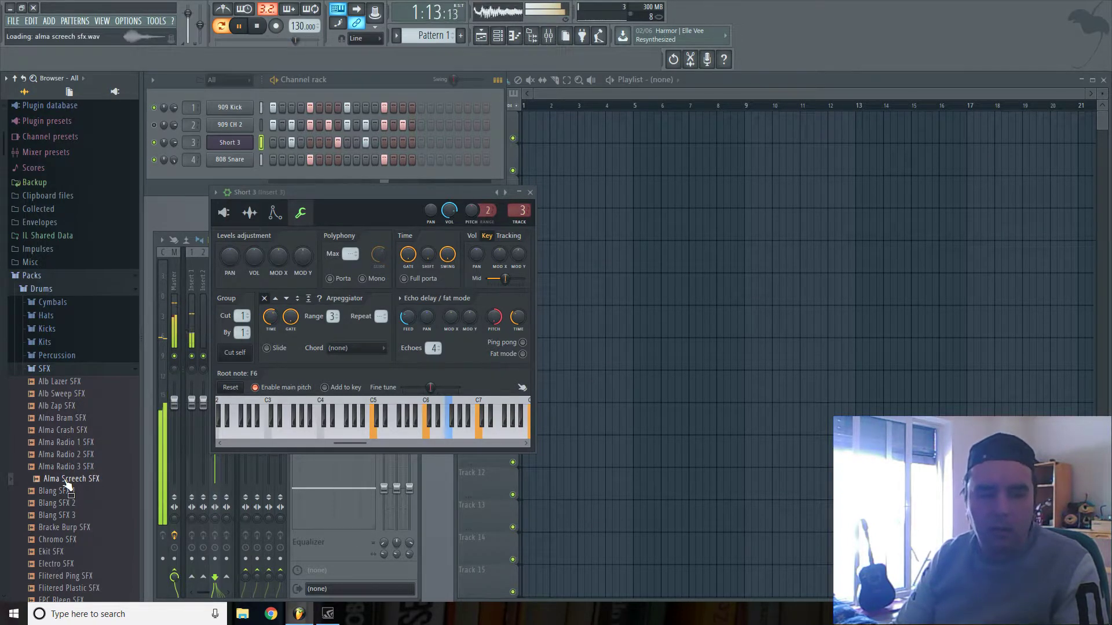
click(66, 492)
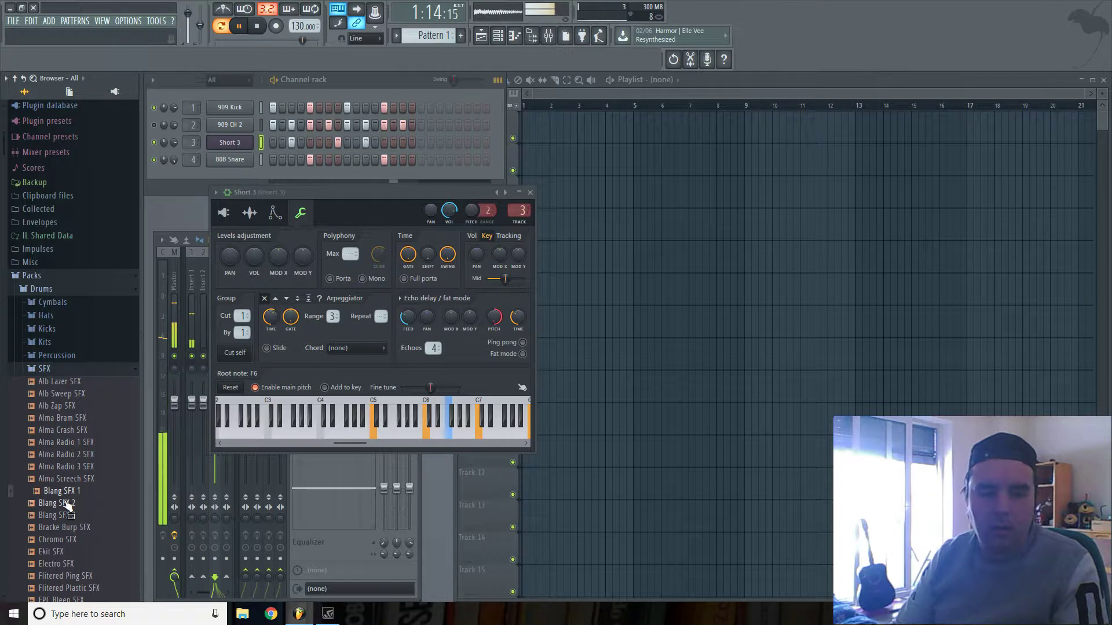
click(67, 503)
click(68, 515)
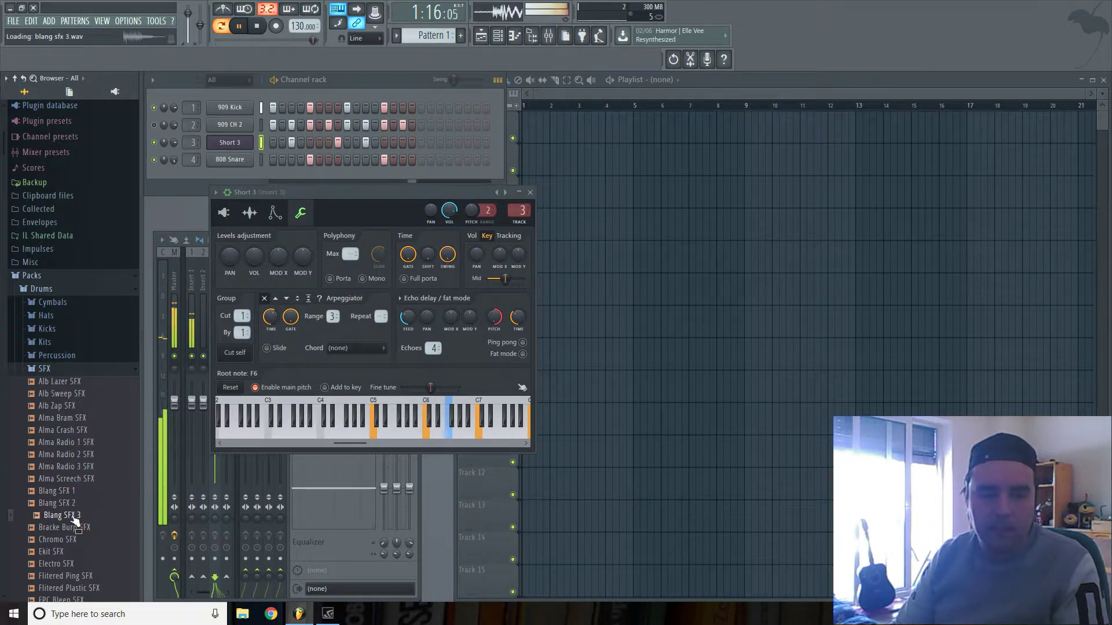
Step: Add Blang SFX 3 as a new channel below 808 Snare and fill every 2 steps
scroll(74, 515, down, 6)
drag(75, 300, 223, 177)
right_click(255, 179)
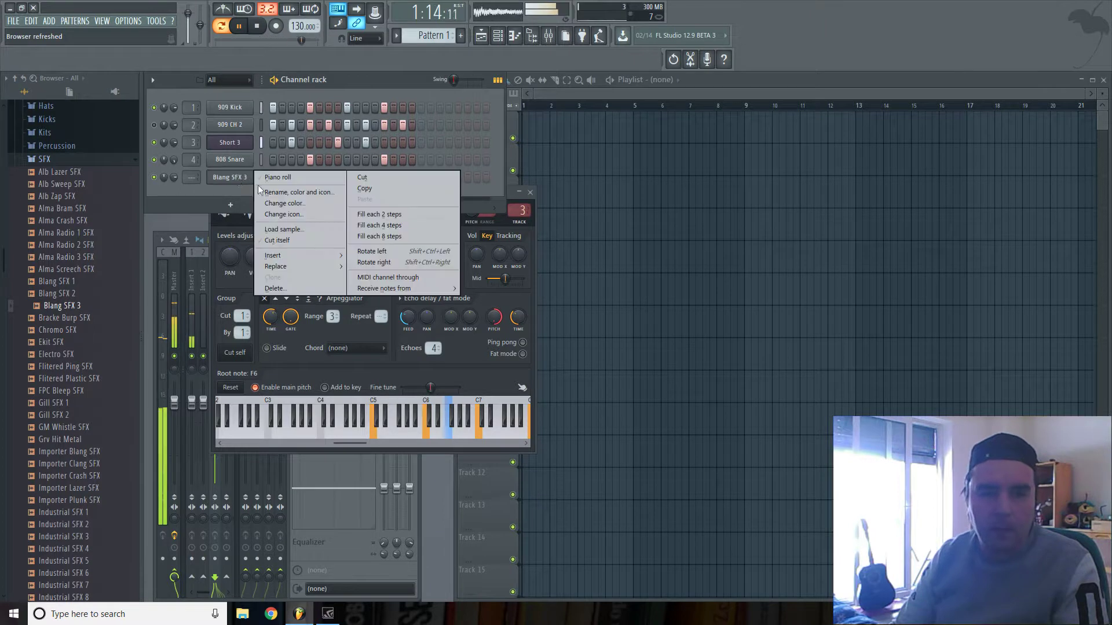
click(398, 218)
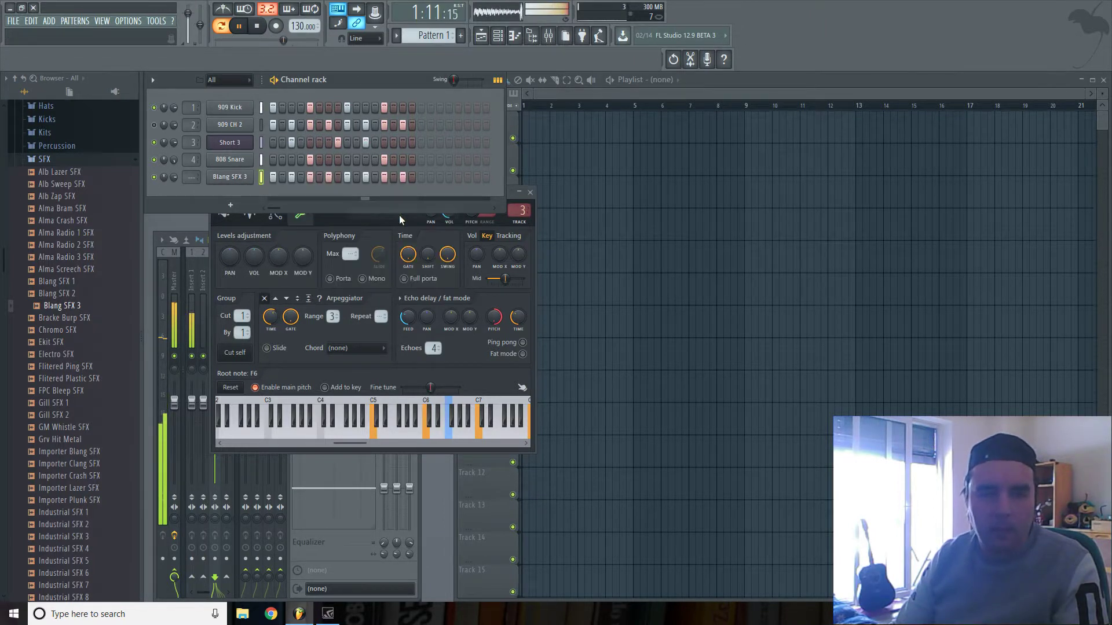
Step: Try Blang SFX 3 at root note G6, raise its echo feedback and pitch, set delay time to 0:06, and settle on F5
click(230, 176)
click(244, 183)
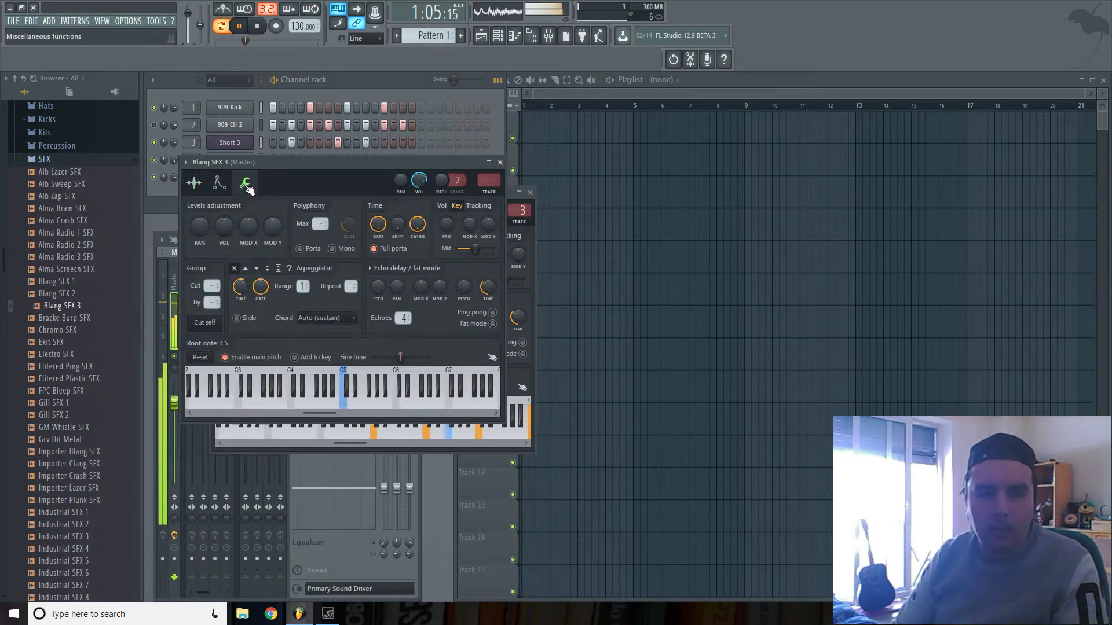
right_click(427, 406)
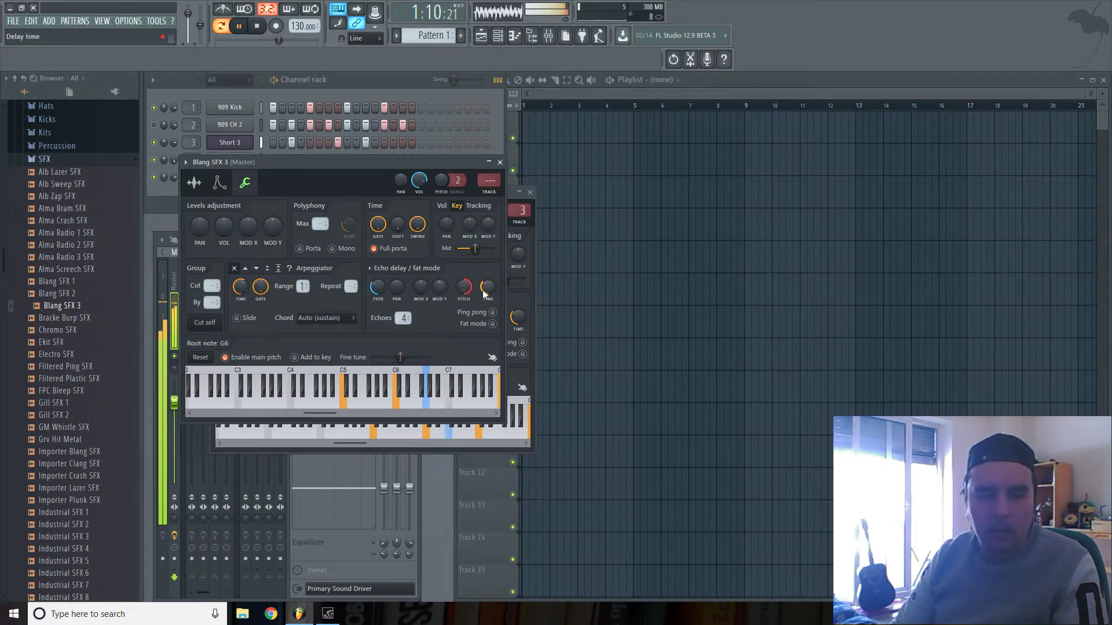
drag(486, 288, 486, 292)
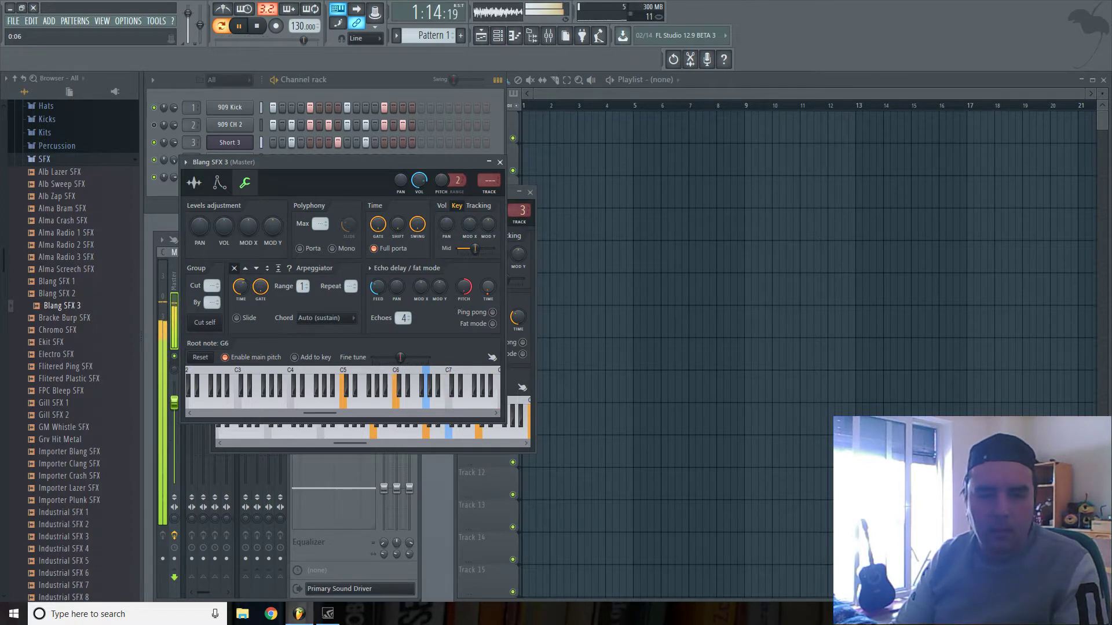
right_click(367, 404)
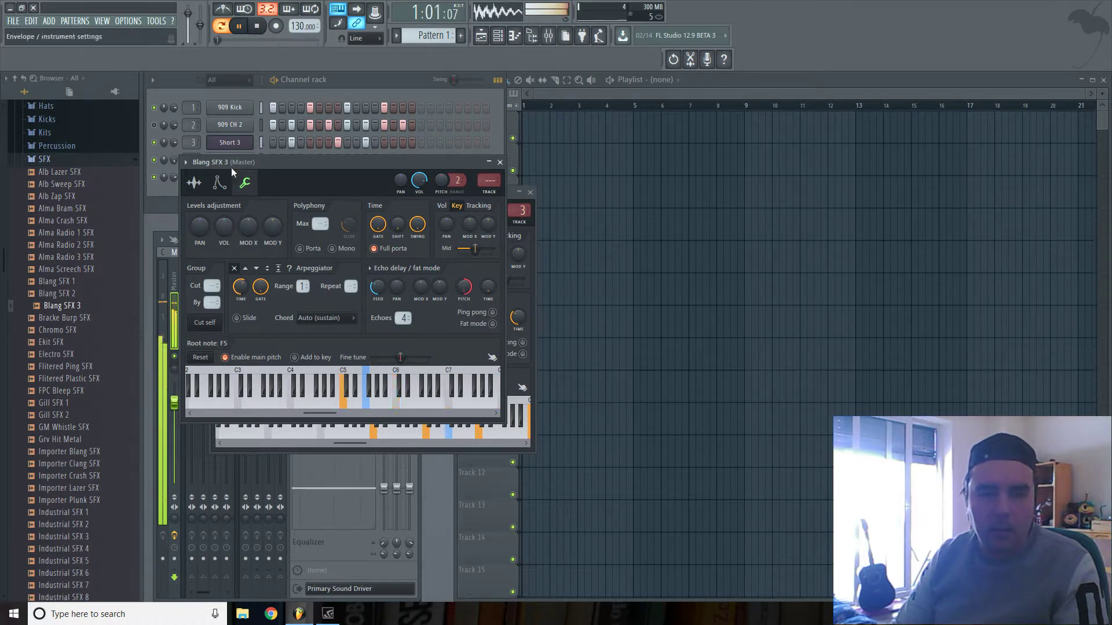
Step: Set the Short 3 root note to G6 and move its settings window clear of the channel rack and mixer
click(232, 145)
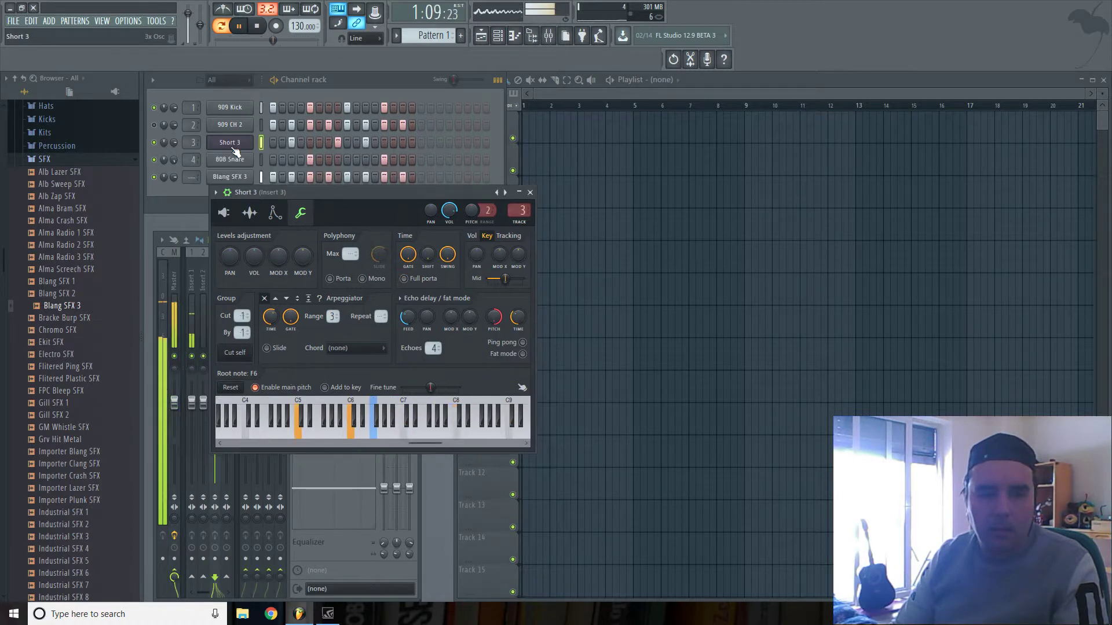
right_click(379, 435)
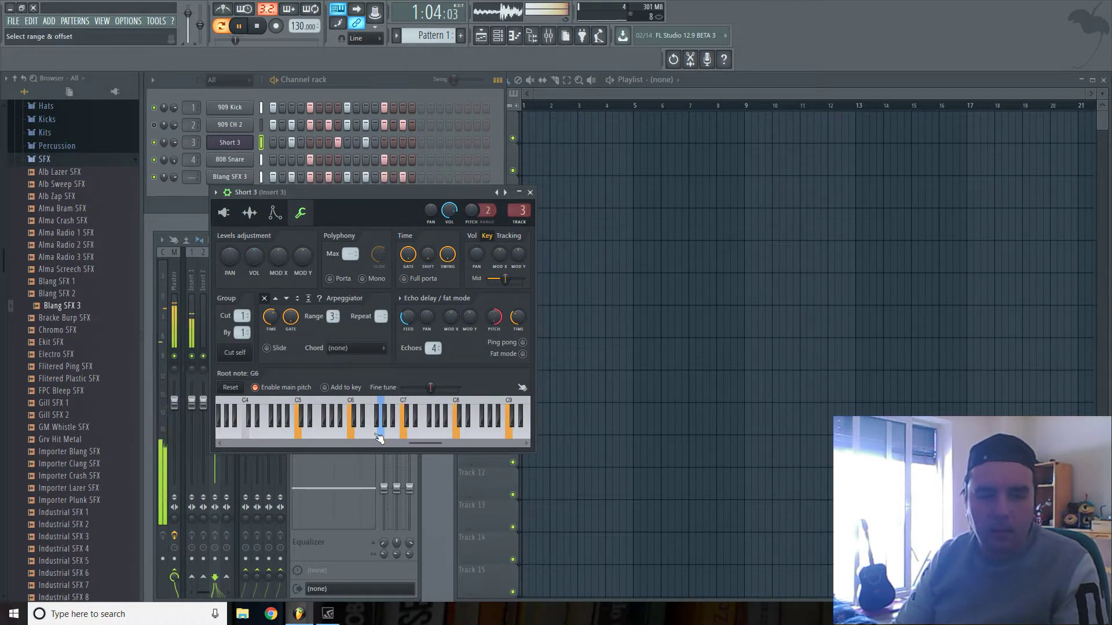
drag(397, 196, 643, 254)
Step: Unmute 909 CH 2 and fill all 16 of its steps, and set the Short 3 root note to F6
click(154, 125)
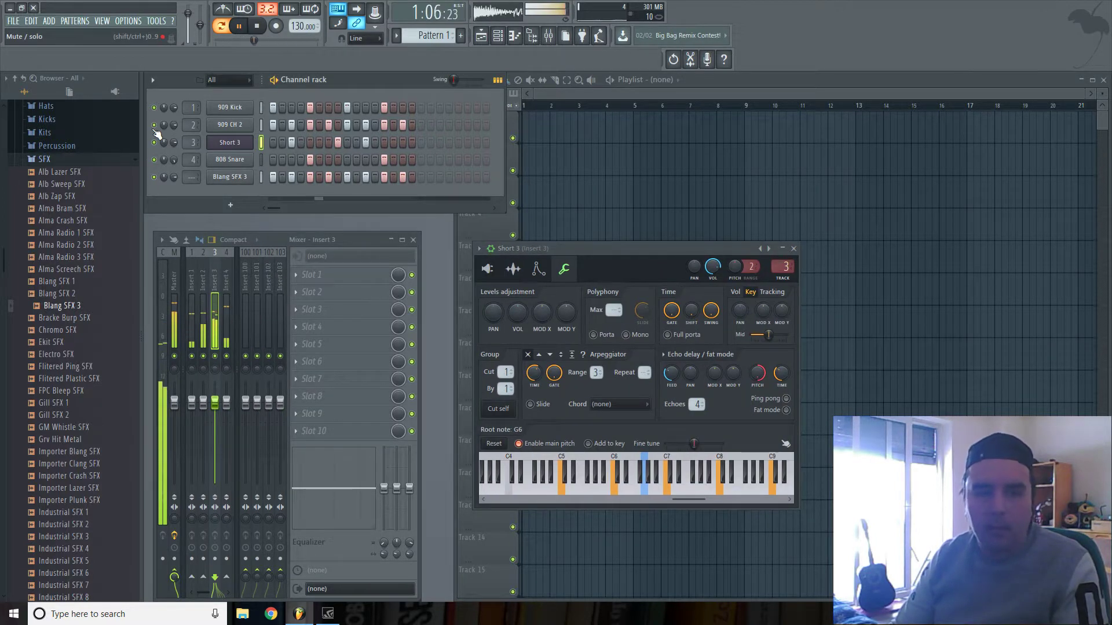
mouse_move(271, 124)
mouse_down()
mouse_move(490, 118)
mouse_move(426, 124)
mouse_up()
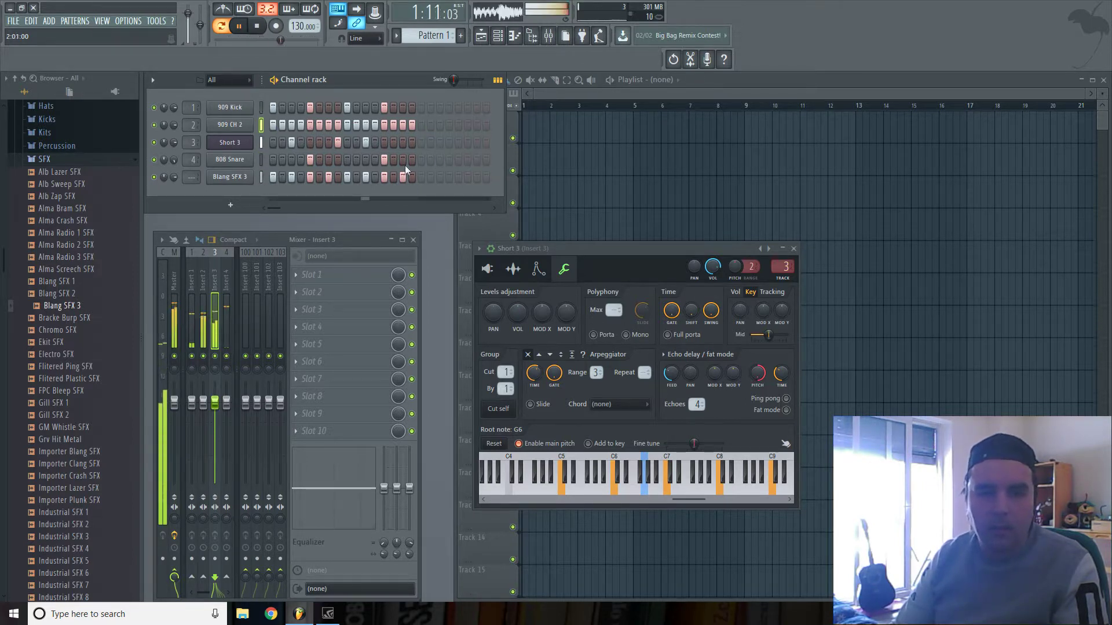
click(233, 144)
click(233, 145)
right_click(630, 493)
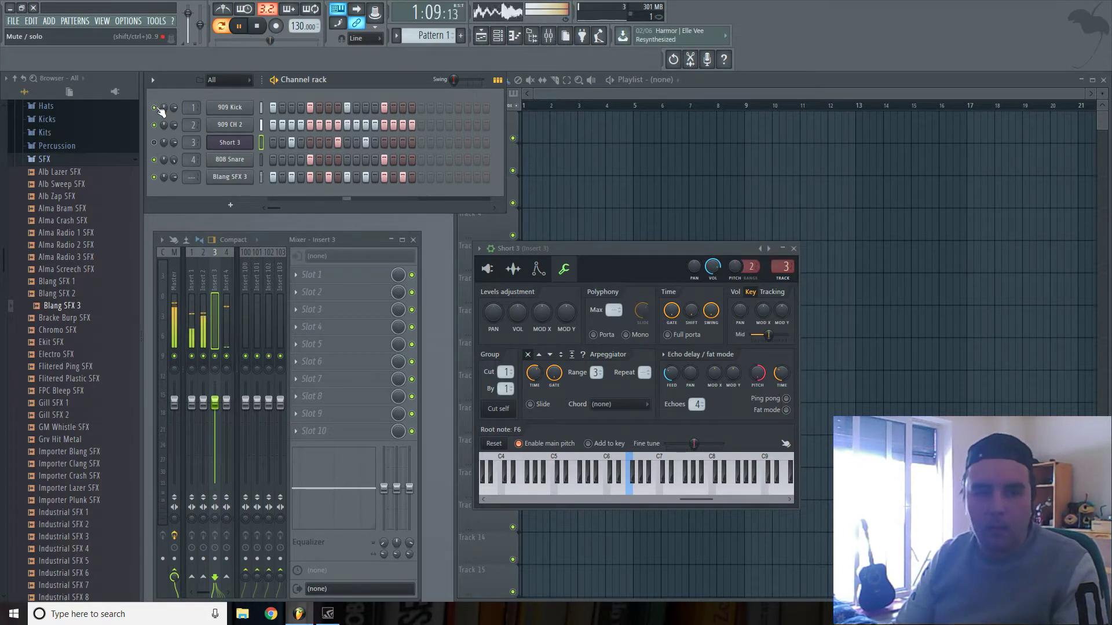
Step: Apply a quick fade out to the Blang SFX 3 sample and move its settings window off the channel rack
click(232, 177)
click(219, 184)
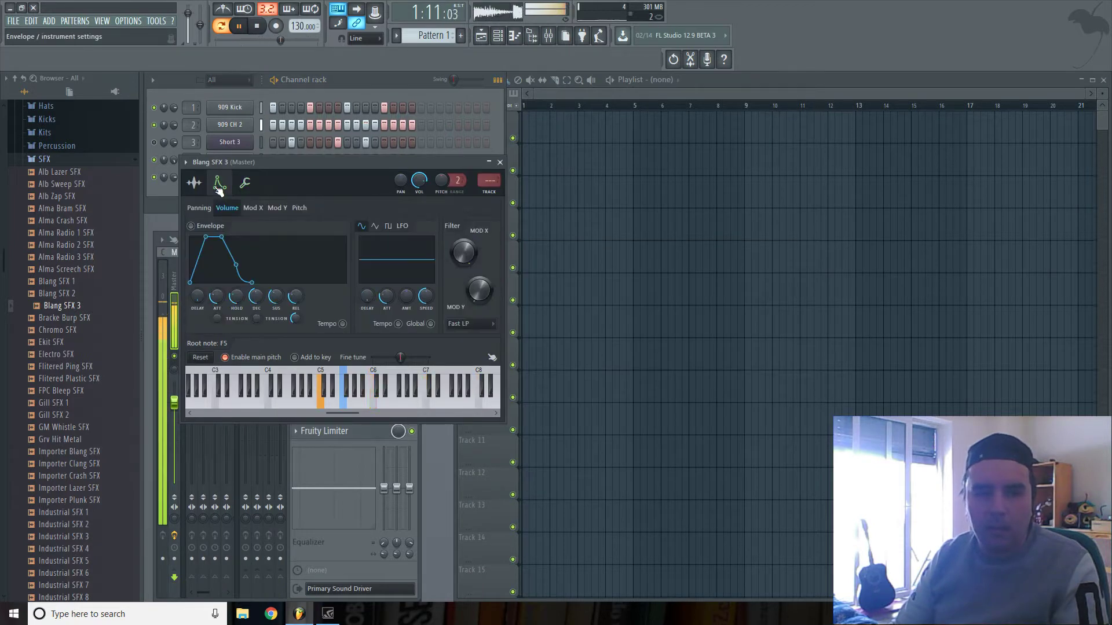
click(202, 187)
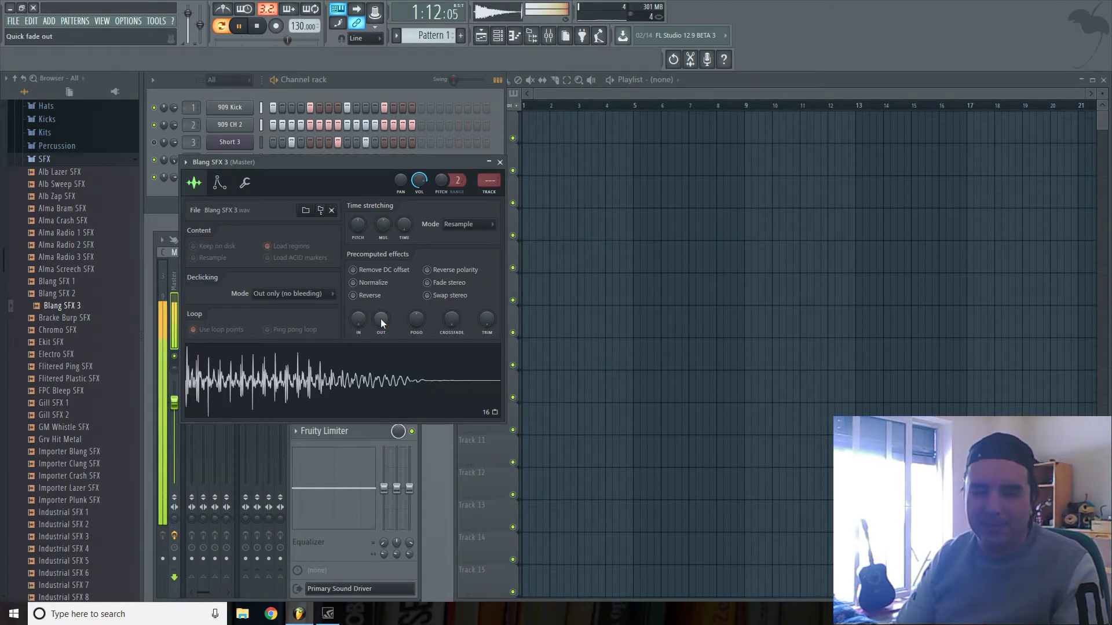
drag(381, 318, 381, 319)
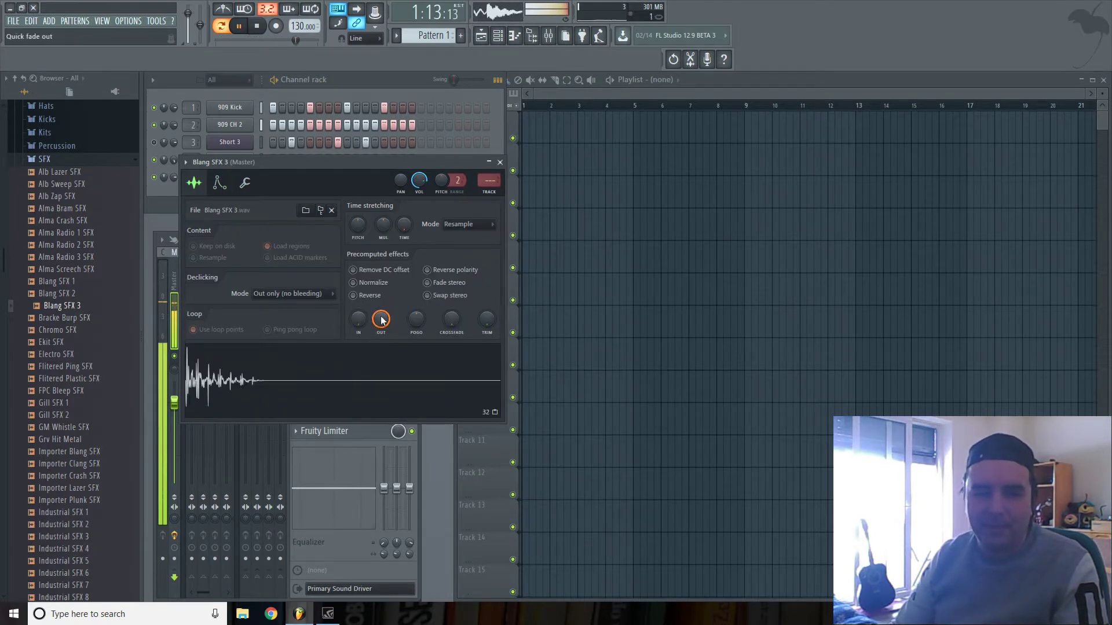
drag(345, 170, 508, 190)
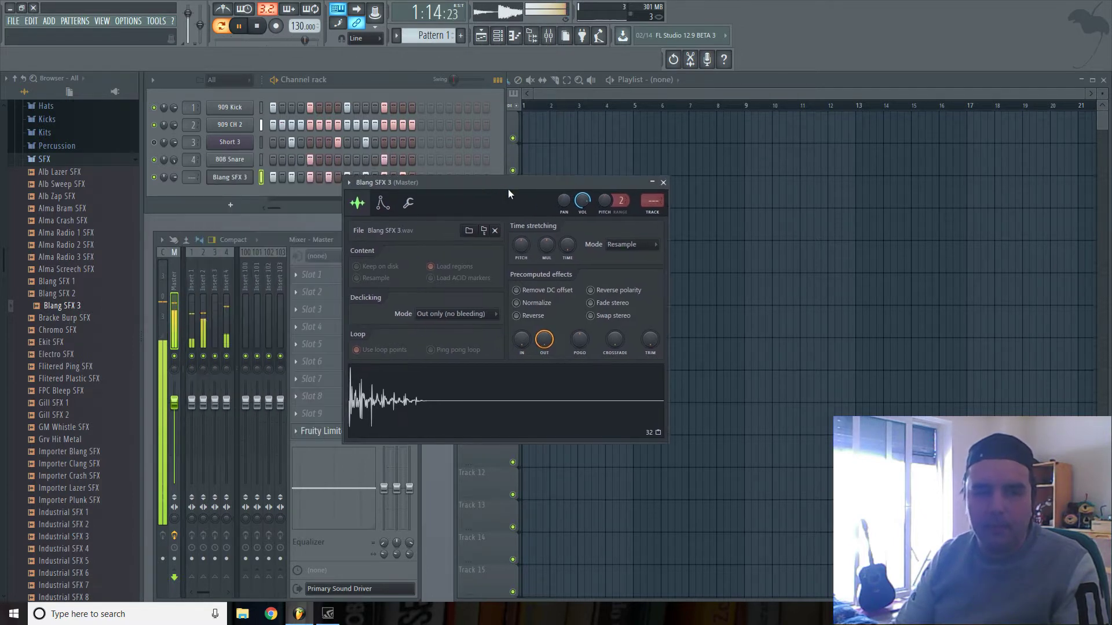
Step: Mute 909 CH 2, slightly raise the Blang SFX 3 echo delay time and set its root note to F6
click(154, 125)
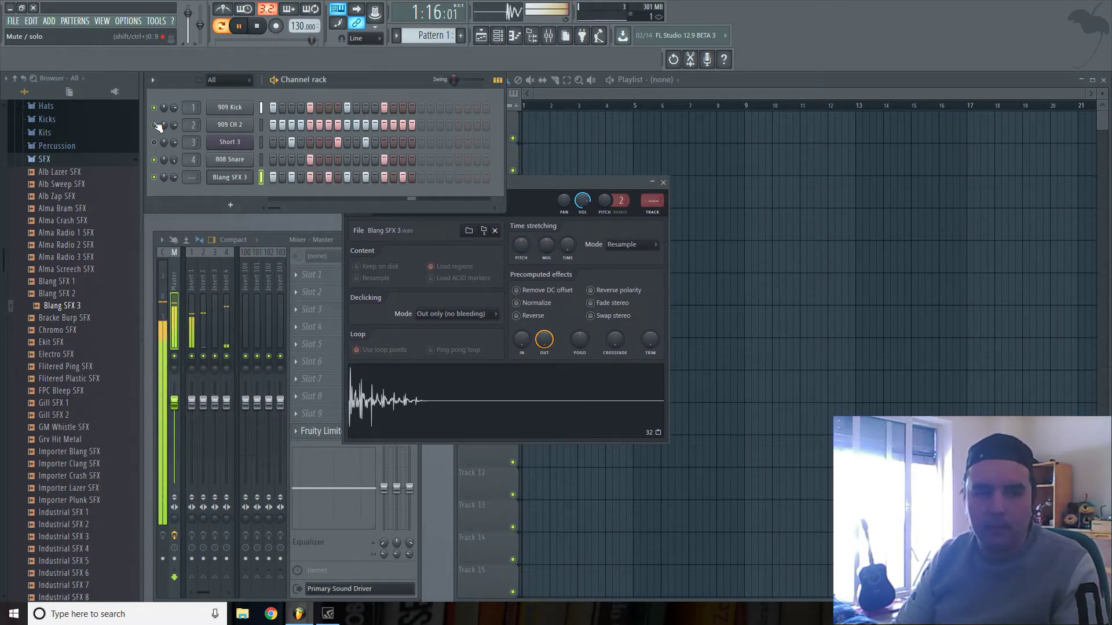
click(405, 227)
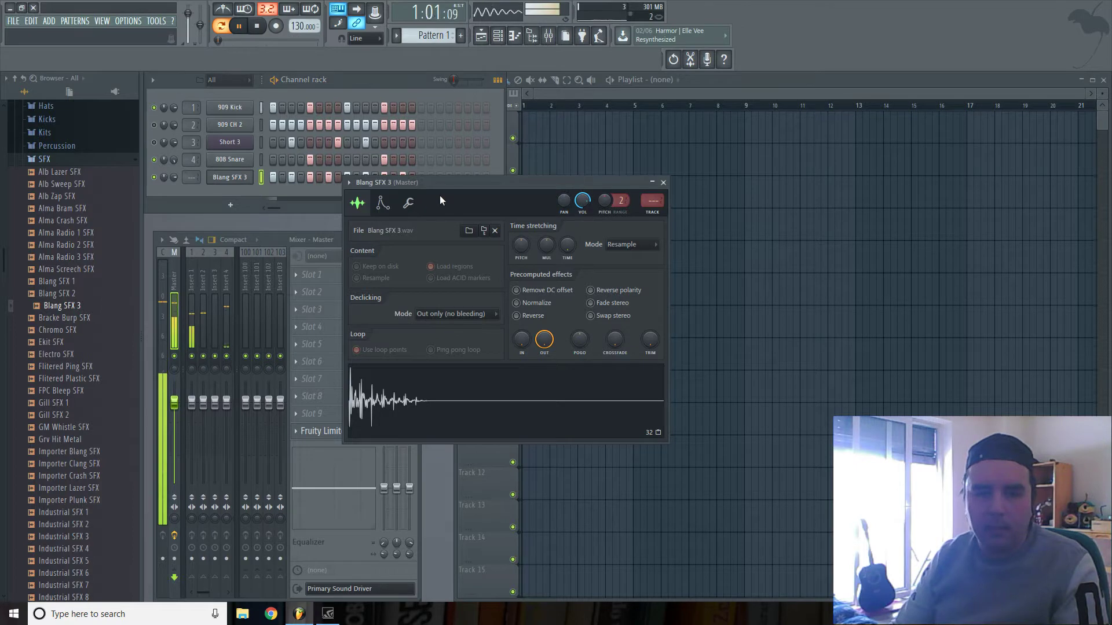
click(419, 203)
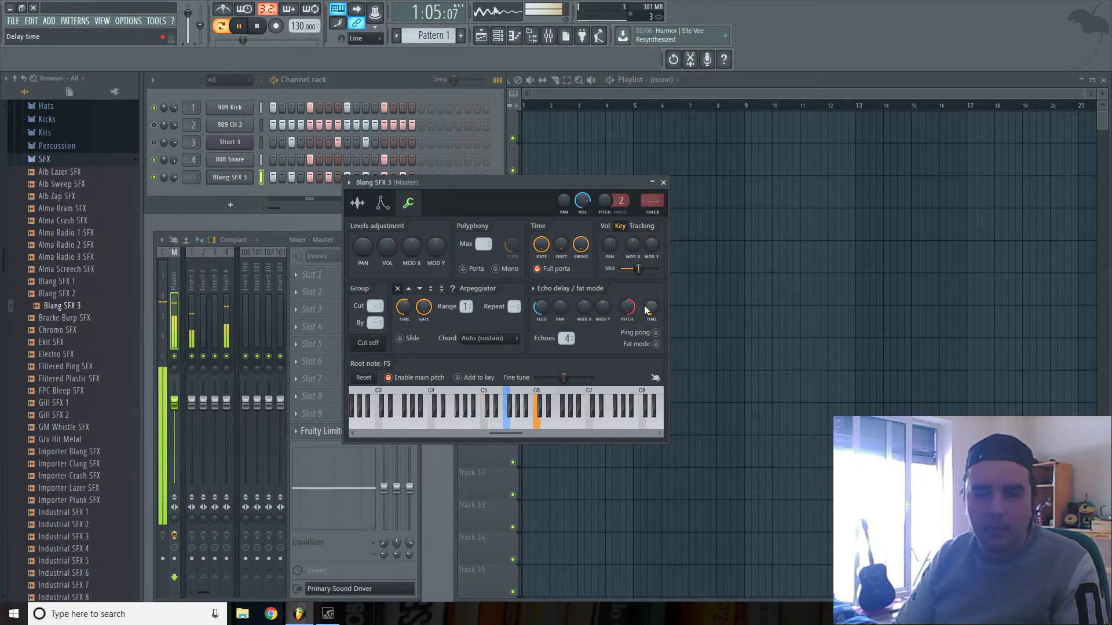
right_click(562, 426)
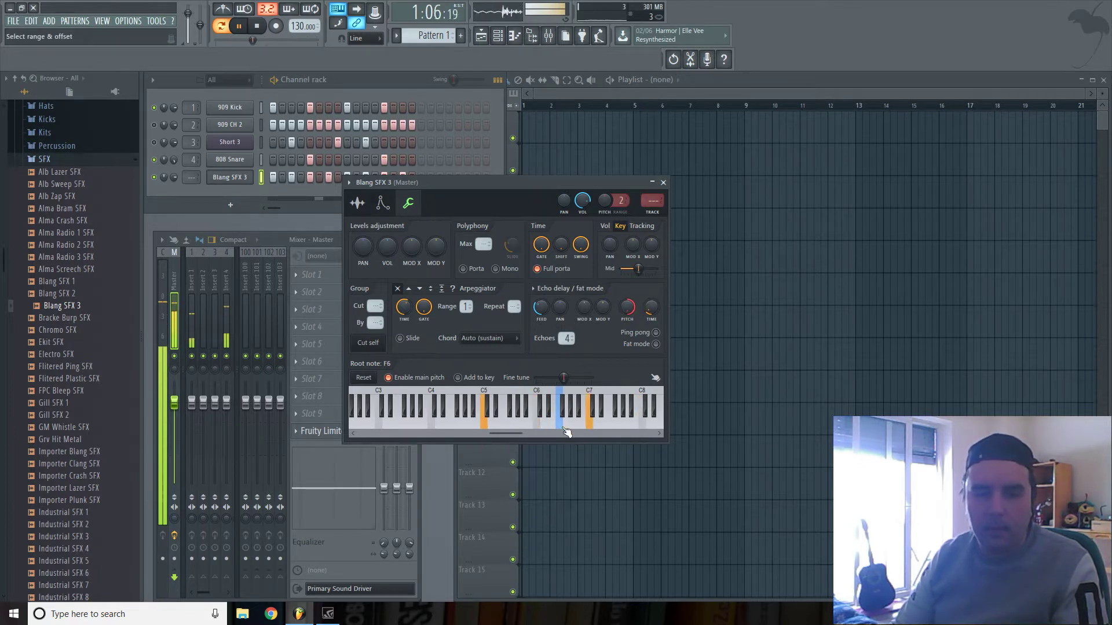
Step: Unmute 909 CH 2, mute 909 Kick, and move the Blang SFX 3 settings window over the playlist
click(159, 126)
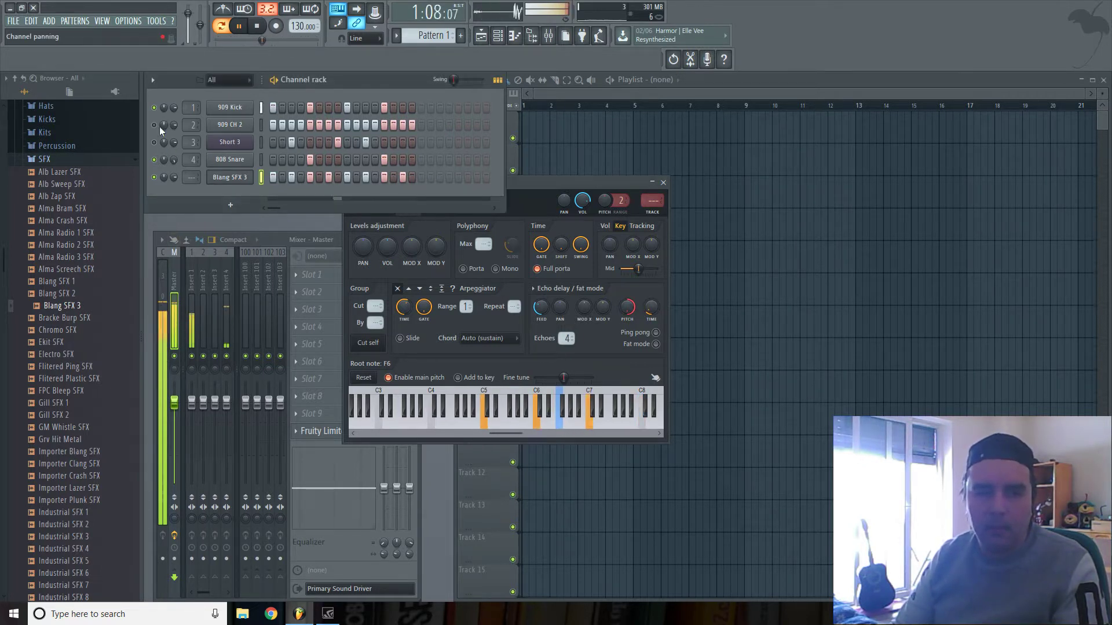
click(155, 125)
click(156, 110)
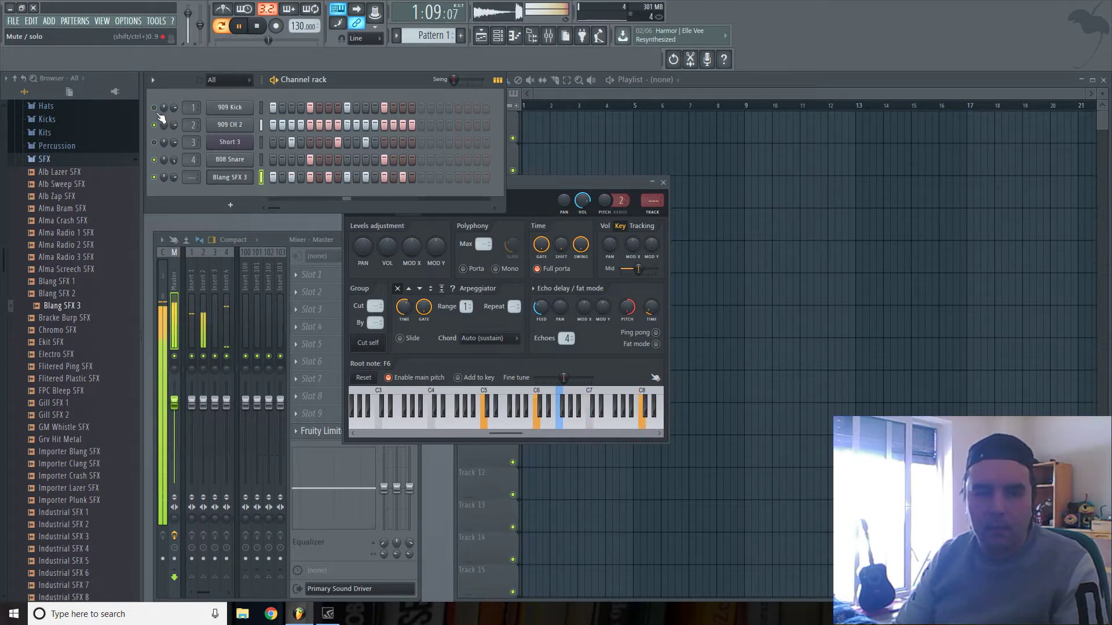
drag(529, 182, 724, 155)
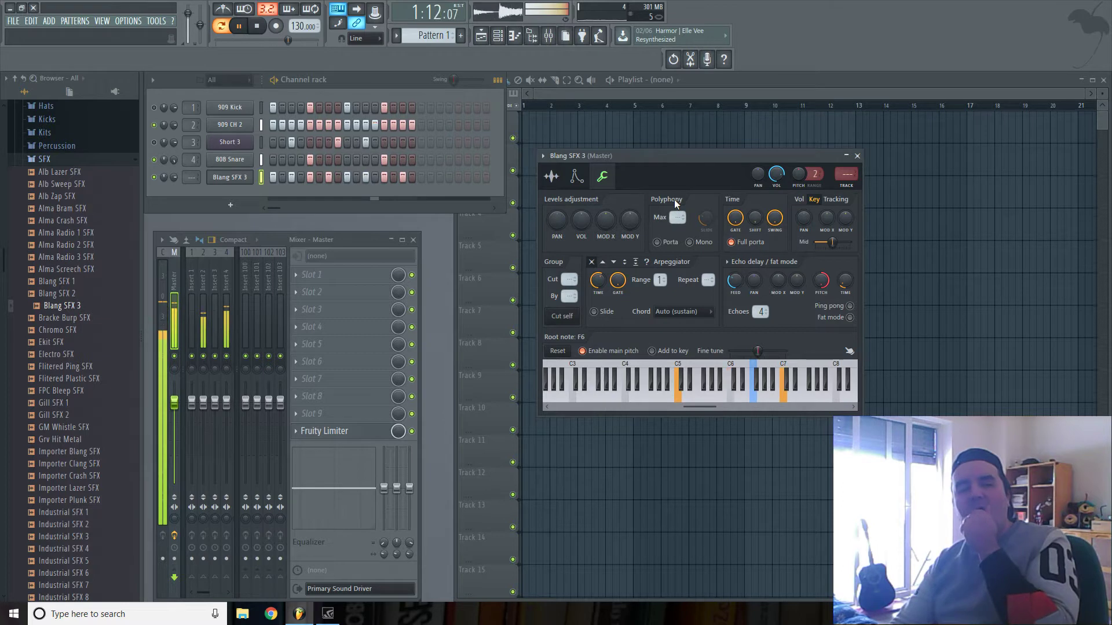
Step: Preview Laurie Webb Mmh from the Vocals pack and add it as a new channel below Blang SFX 3
click(54, 163)
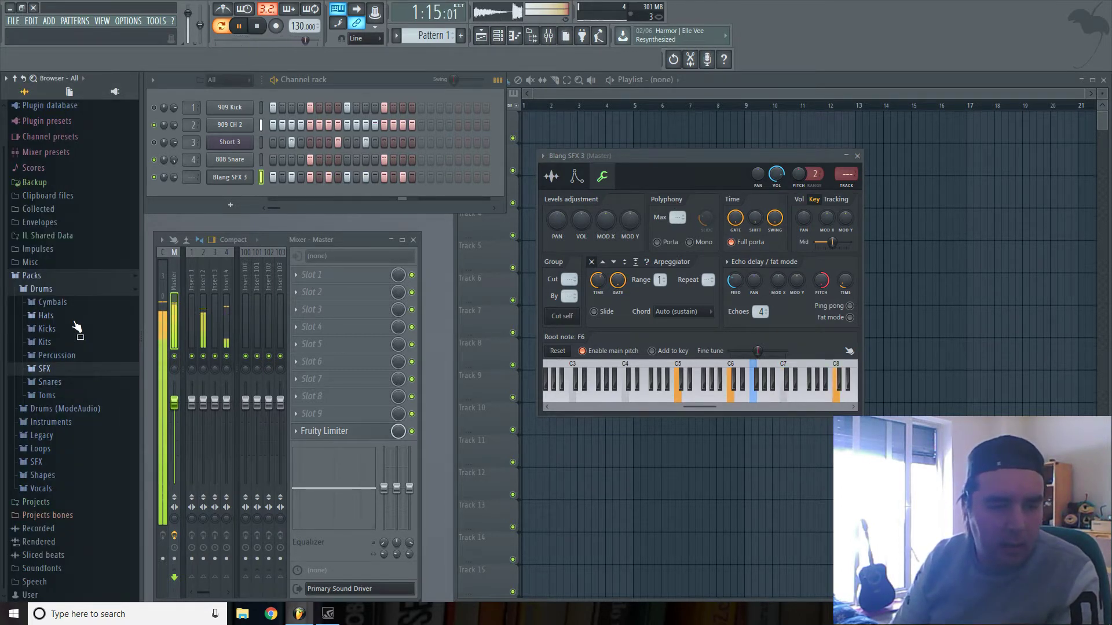
click(51, 490)
click(76, 443)
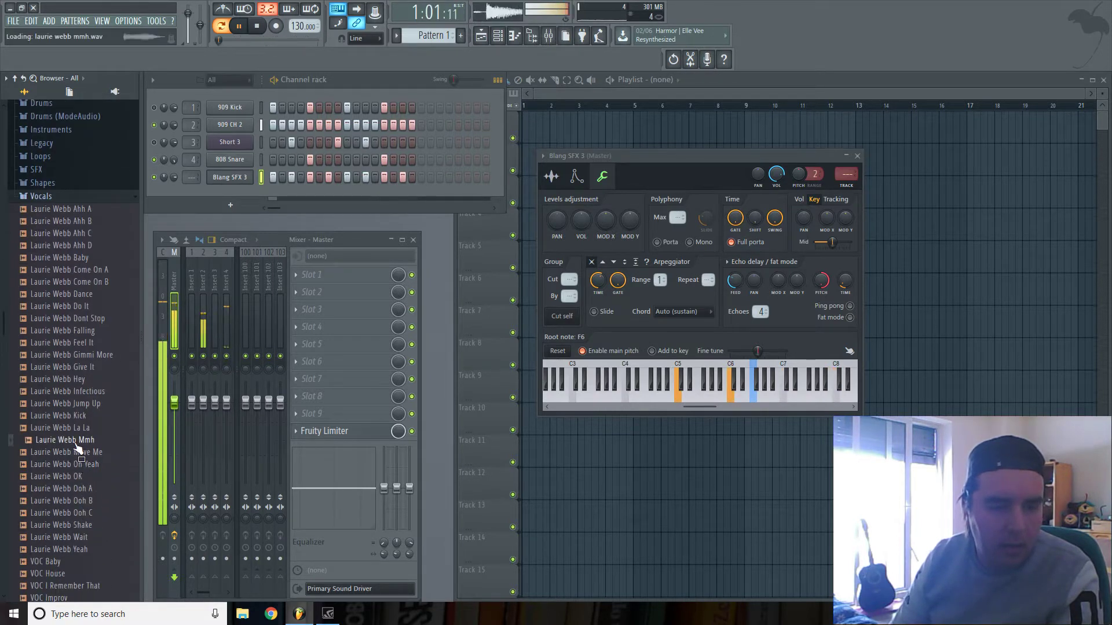
drag(77, 447, 244, 199)
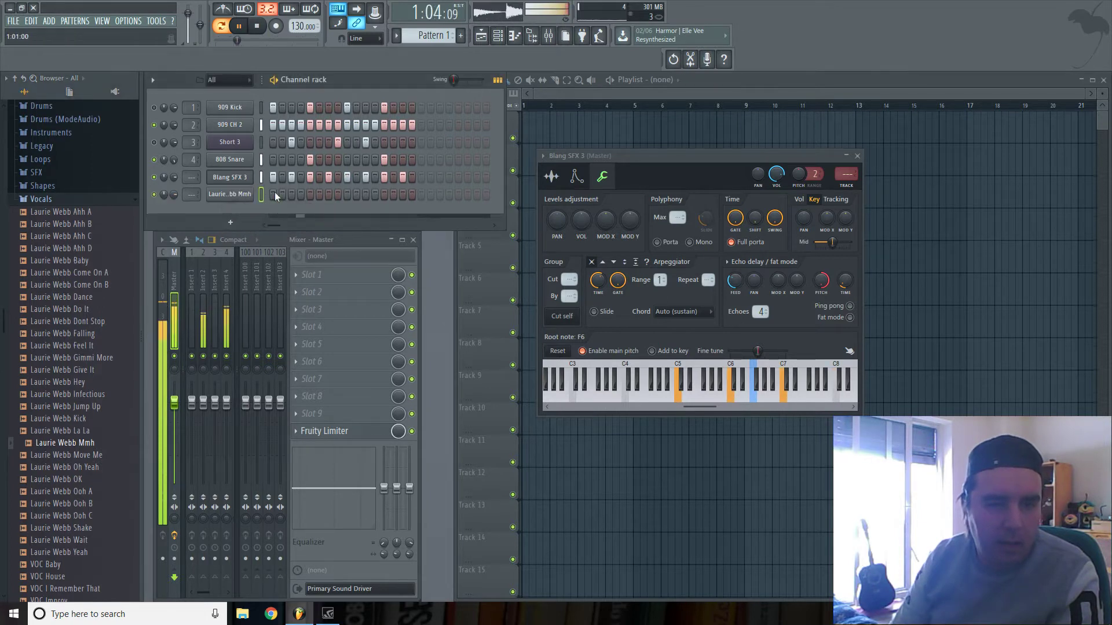
Step: Place a Laurie Webb Mmh hit on step 1 and compare root notes for it, including F6, ending on E5
click(239, 194)
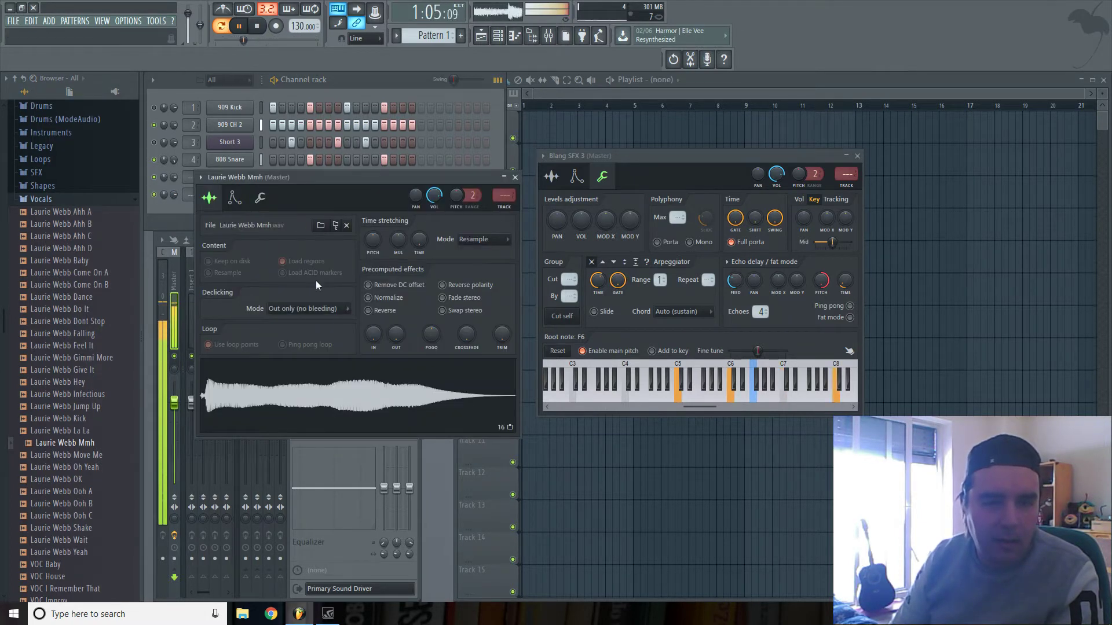
click(259, 197)
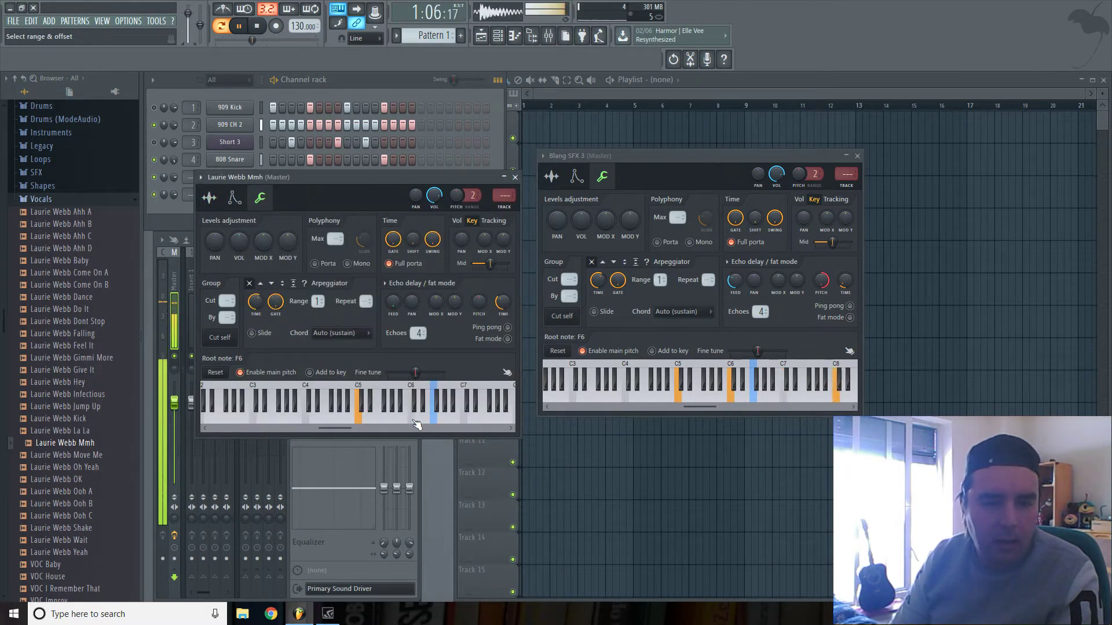
right_click(375, 421)
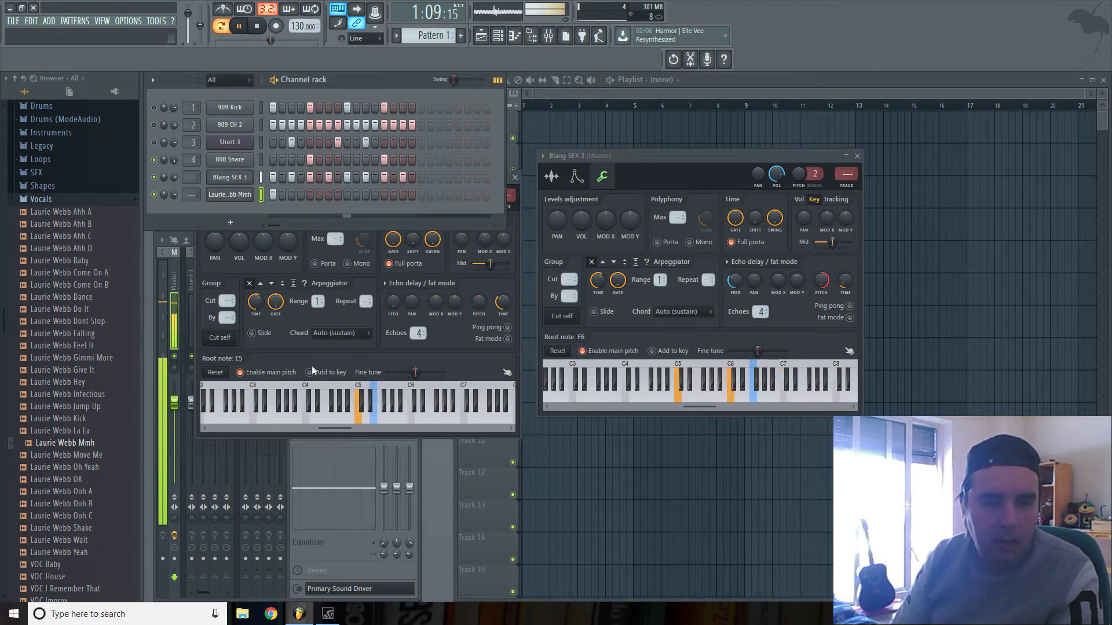
right_click(383, 422)
right_click(375, 421)
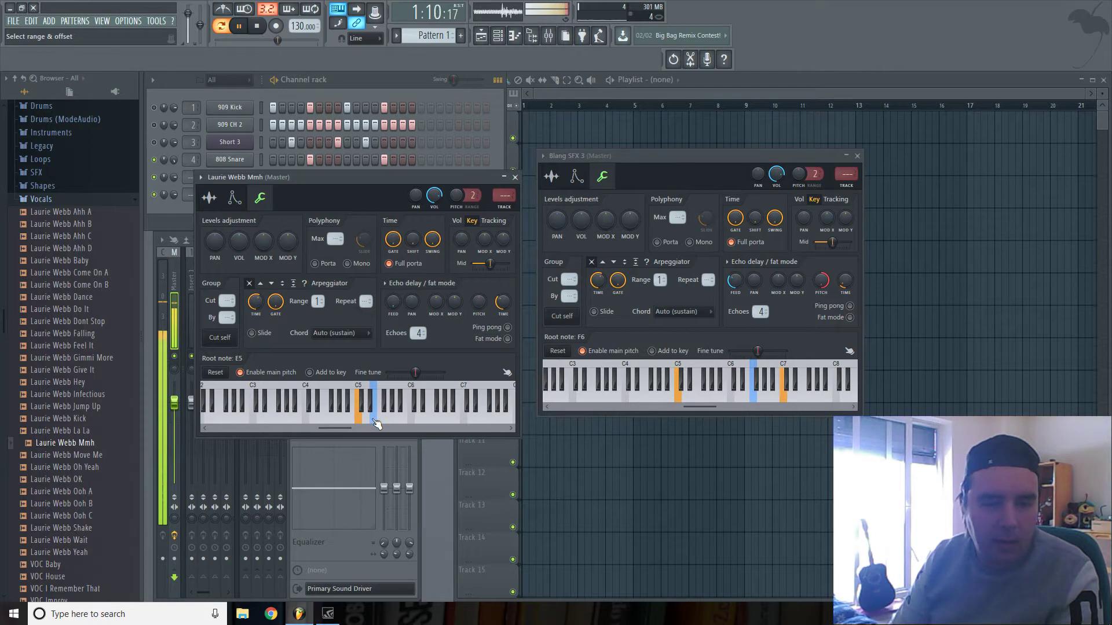
Step: Try neighbouring root notes for Laurie Webb Mmh, keep E5, and move its settings window down to uncover the channel rack
right_click(367, 413)
right_click(373, 417)
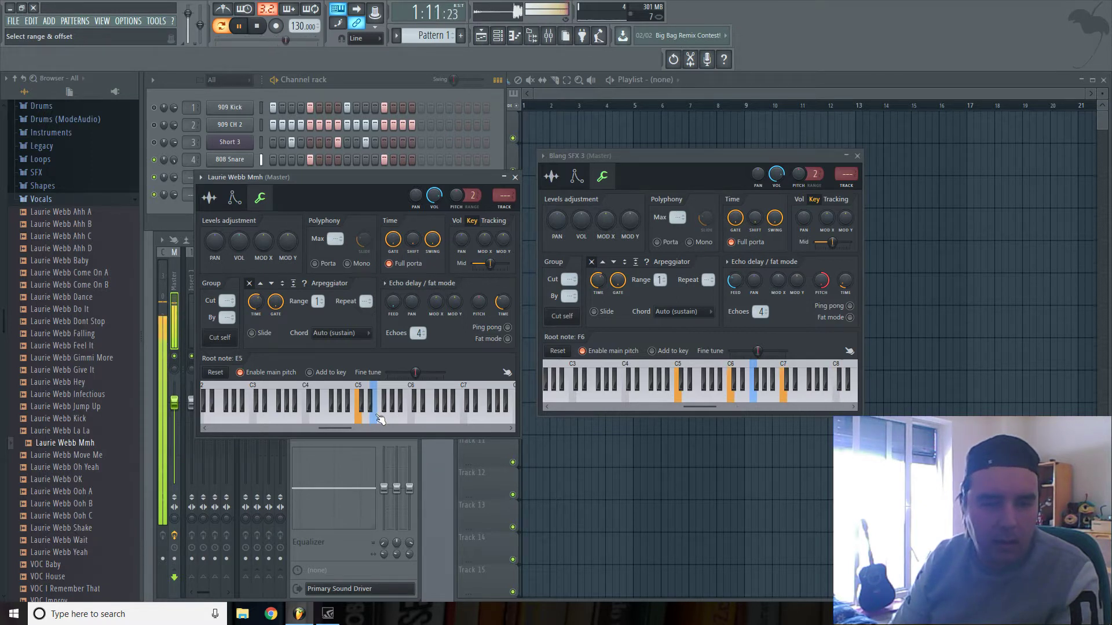
drag(327, 196, 329, 274)
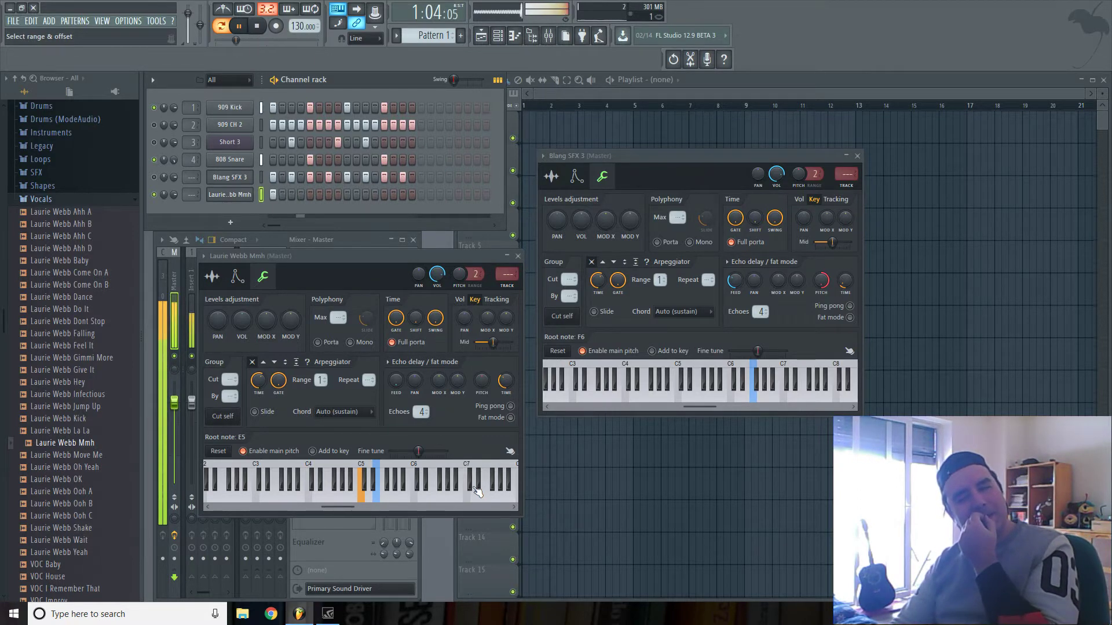
Step: Compare lower root notes for Laurie Webb Mmh, including E4 and A4, ending on G4, and slightly raise its echo delay feedback
right_click(386, 499)
right_click(379, 497)
right_click(323, 498)
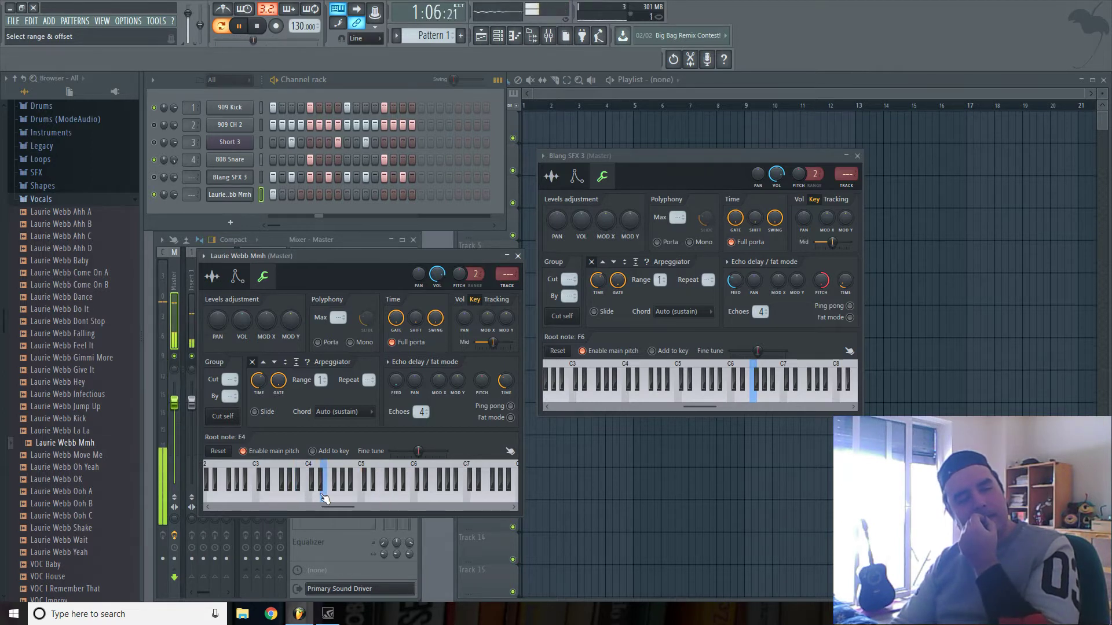
right_click(345, 498)
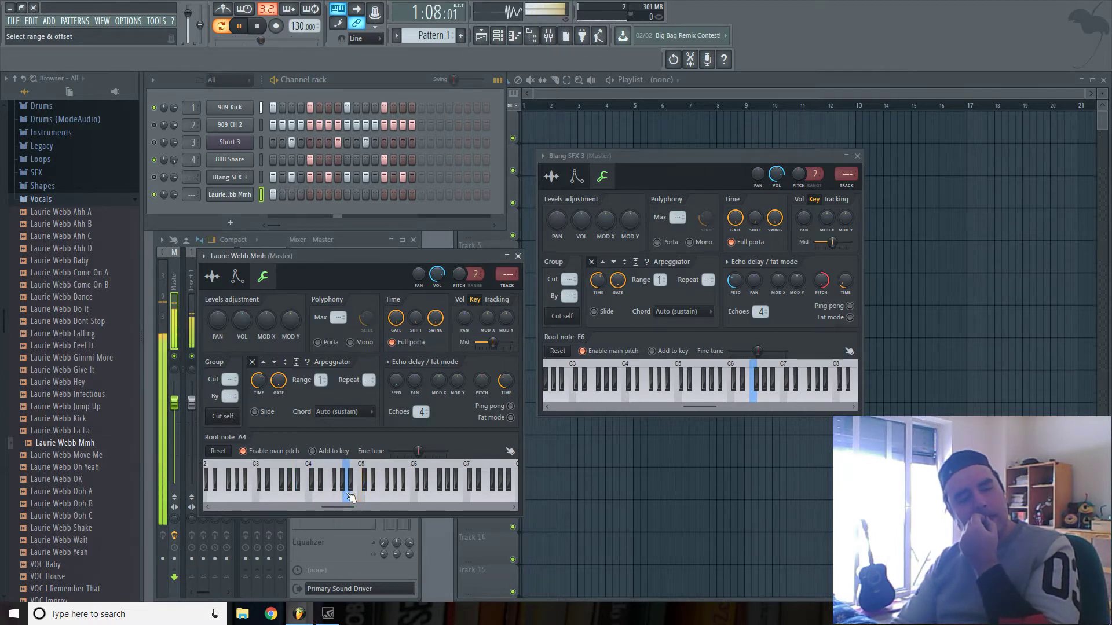
right_click(331, 499)
right_click(338, 498)
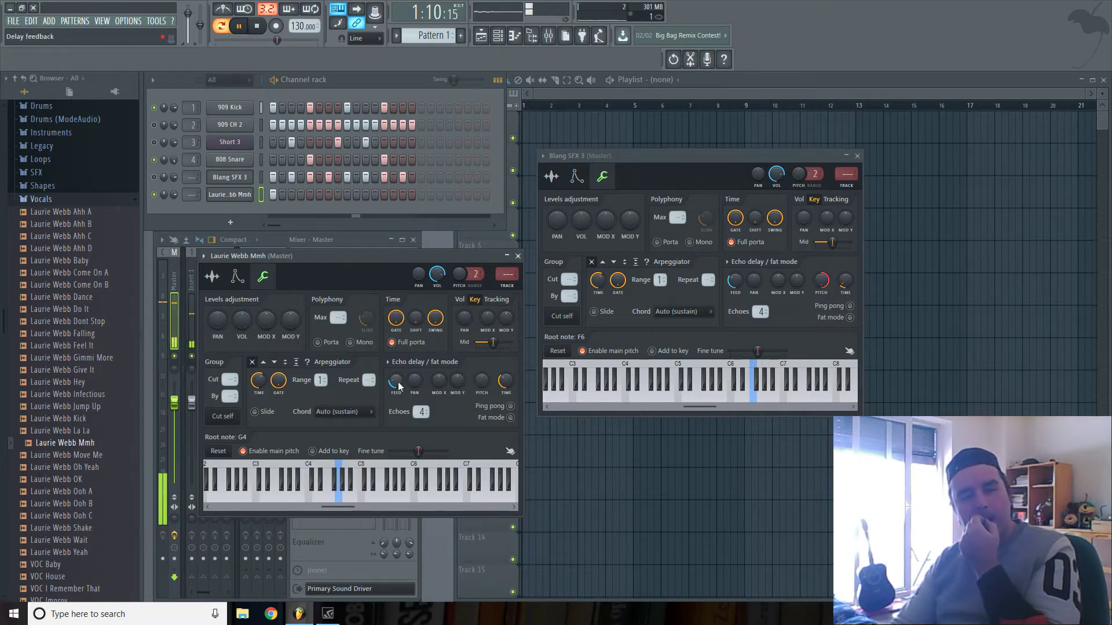
Step: Compare more root notes for Laurie Webb Mmh in the fourth octave, including A4, ending on F4
right_click(348, 498)
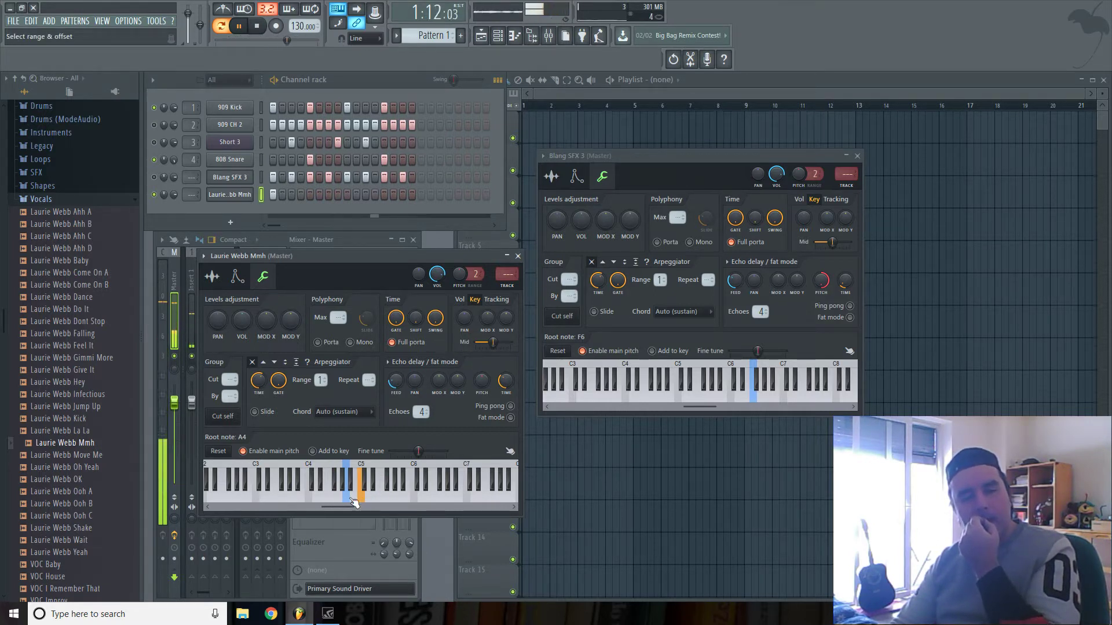
right_click(325, 495)
right_click(302, 495)
right_click(324, 496)
right_click(332, 496)
right_click(348, 499)
right_click(326, 497)
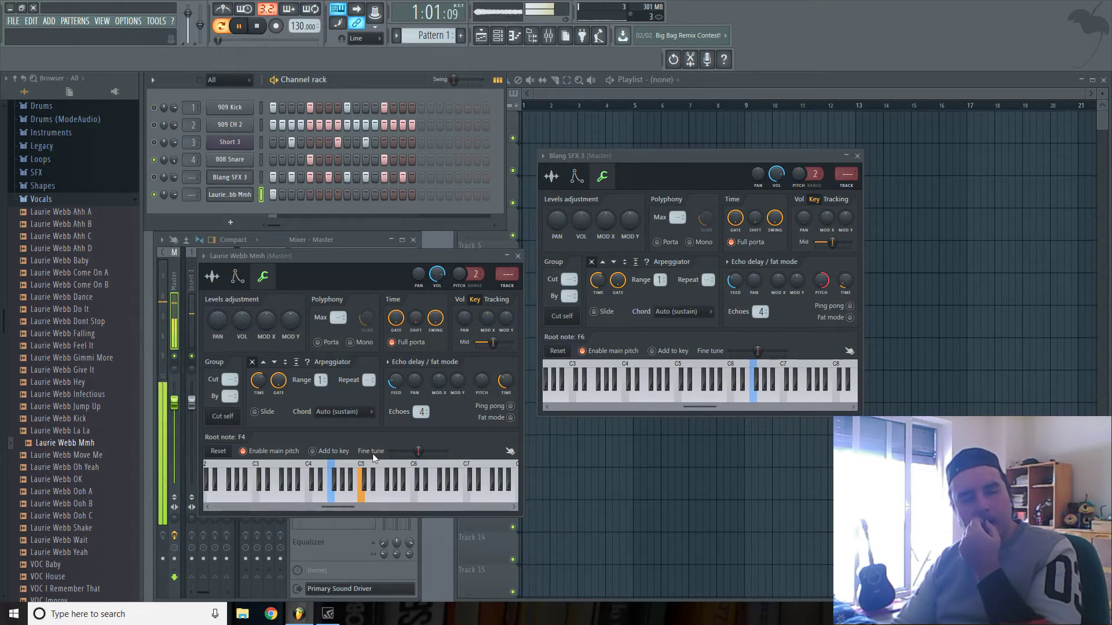
Step: Try a wider spread of root notes for Laurie Webb Mmh across several octaves, ending on G5
right_click(348, 498)
right_click(320, 487)
right_click(293, 495)
right_click(317, 495)
right_click(339, 495)
right_click(392, 491)
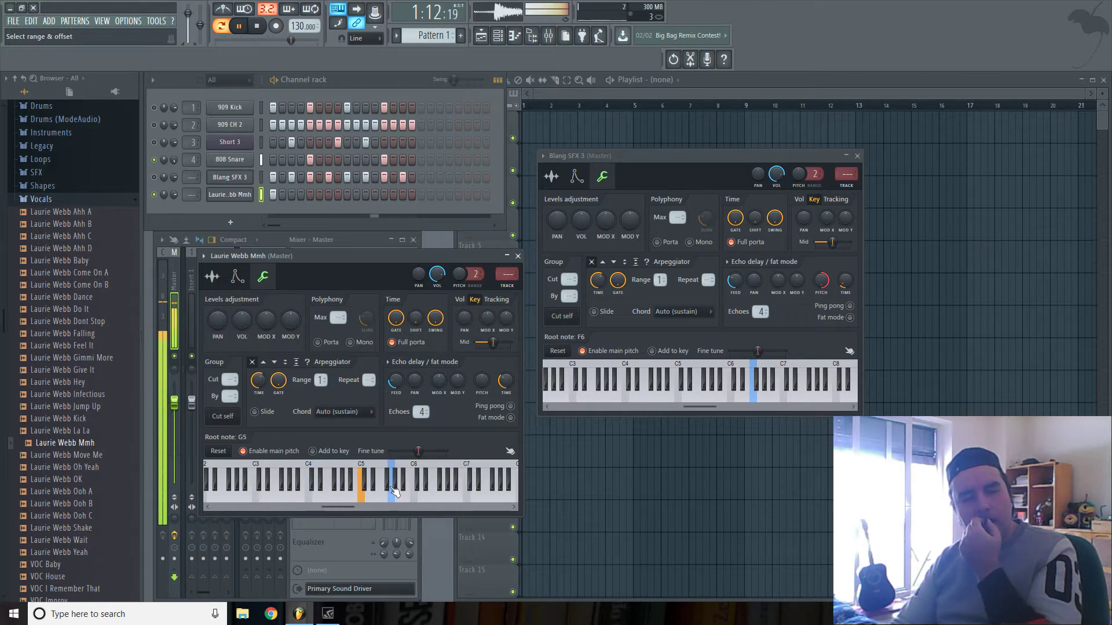
Step: Solo Laurie Webb Mmh, unmute 909 Kick, and compare lower root notes for the vocal against it, including E4
right_click(156, 194)
click(167, 202)
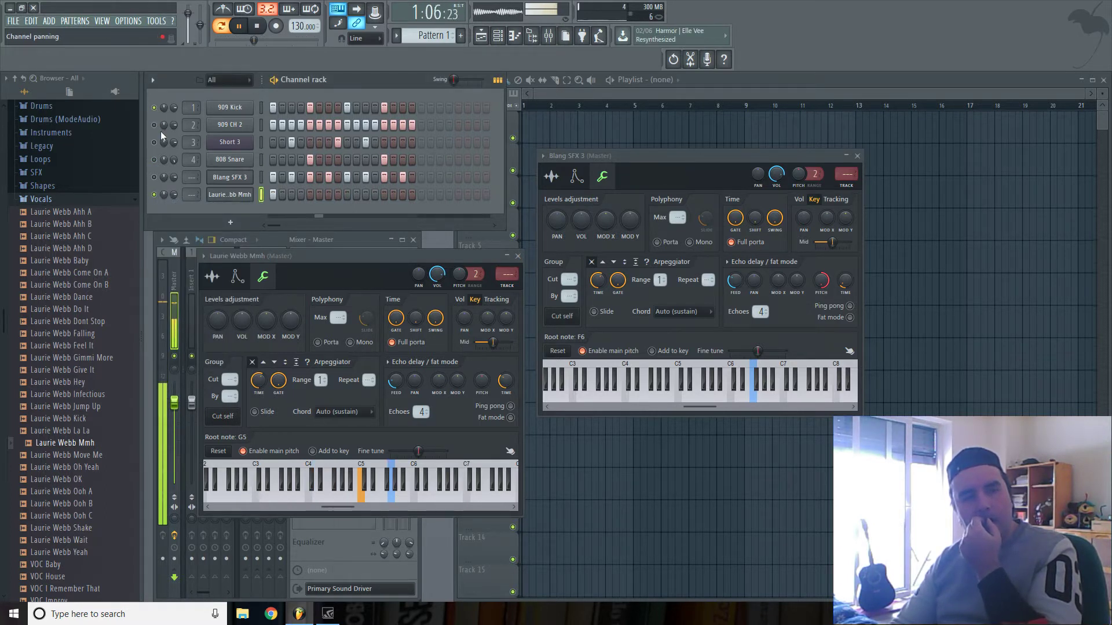
right_click(343, 492)
right_click(317, 492)
right_click(280, 500)
right_click(301, 498)
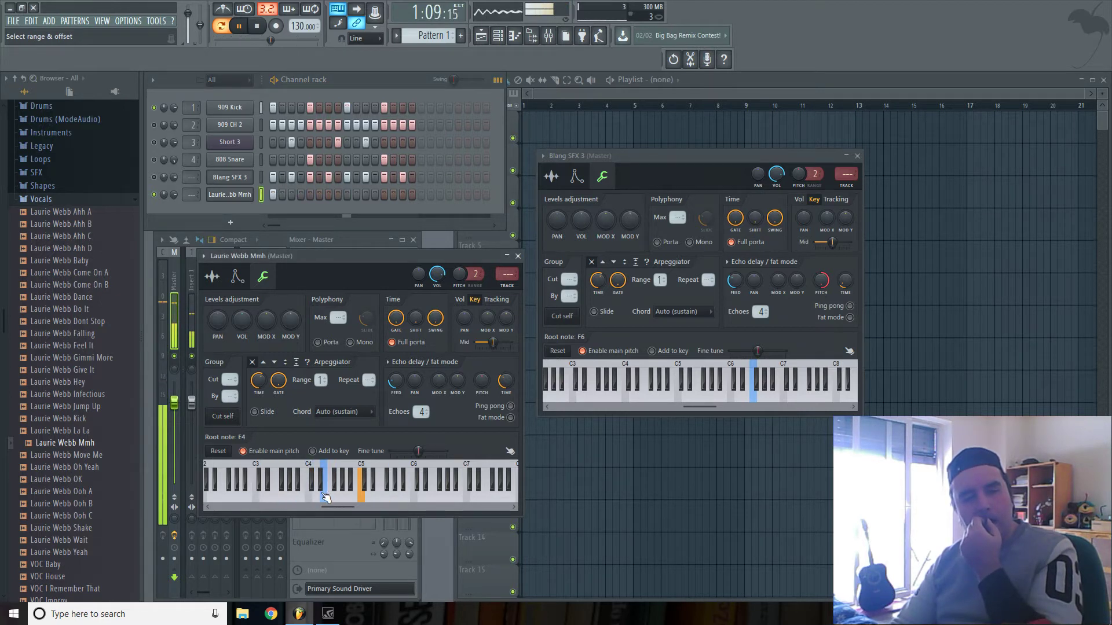
Step: Step through Laurie Webb Mmh root notes around A4, ending on F#4, and unmute 808 Snare
right_click(334, 494)
right_click(339, 493)
right_click(349, 497)
right_click(334, 498)
right_click(340, 498)
right_click(348, 498)
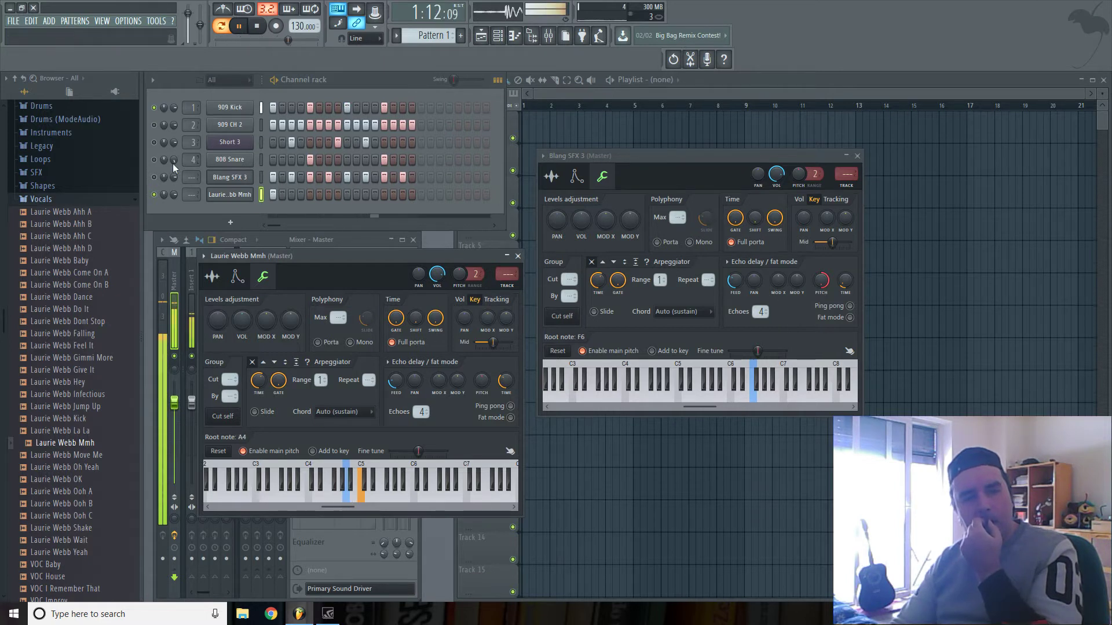
right_click(334, 496)
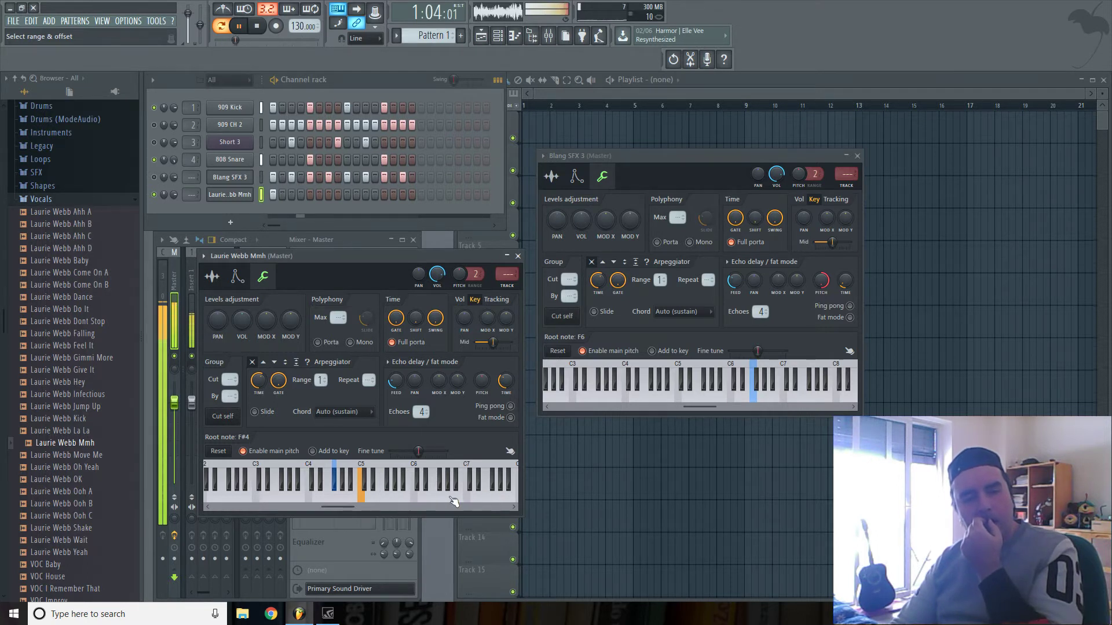
Step: Try B5 and set the Laurie Webb Mmh root note to C4, auditioning the vocal at several pitches, including G5
right_click(409, 499)
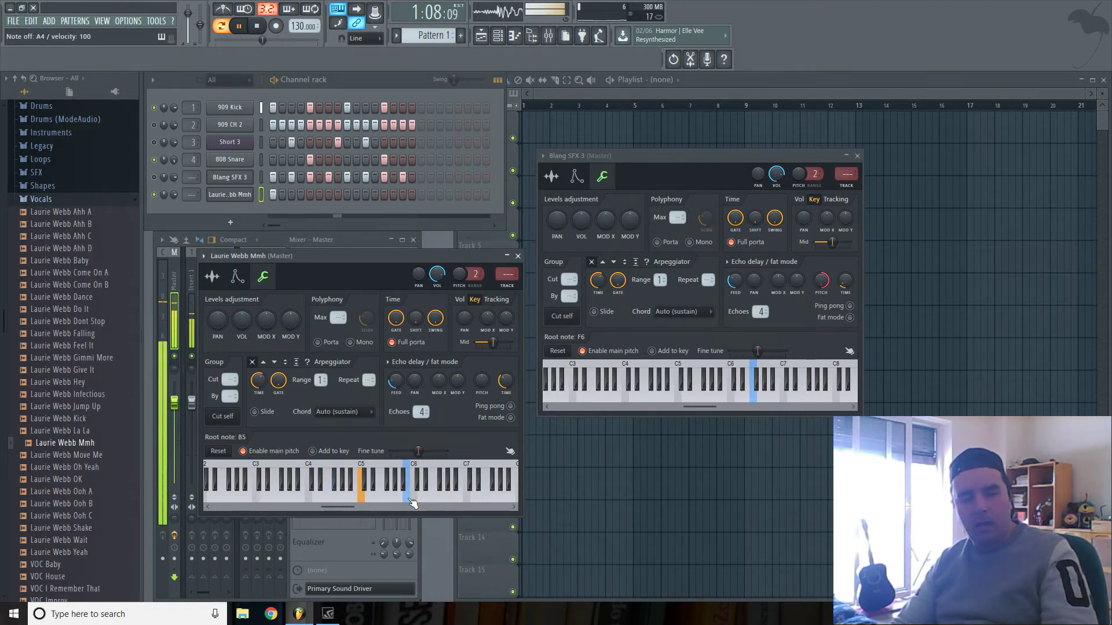
right_click(308, 498)
click(460, 498)
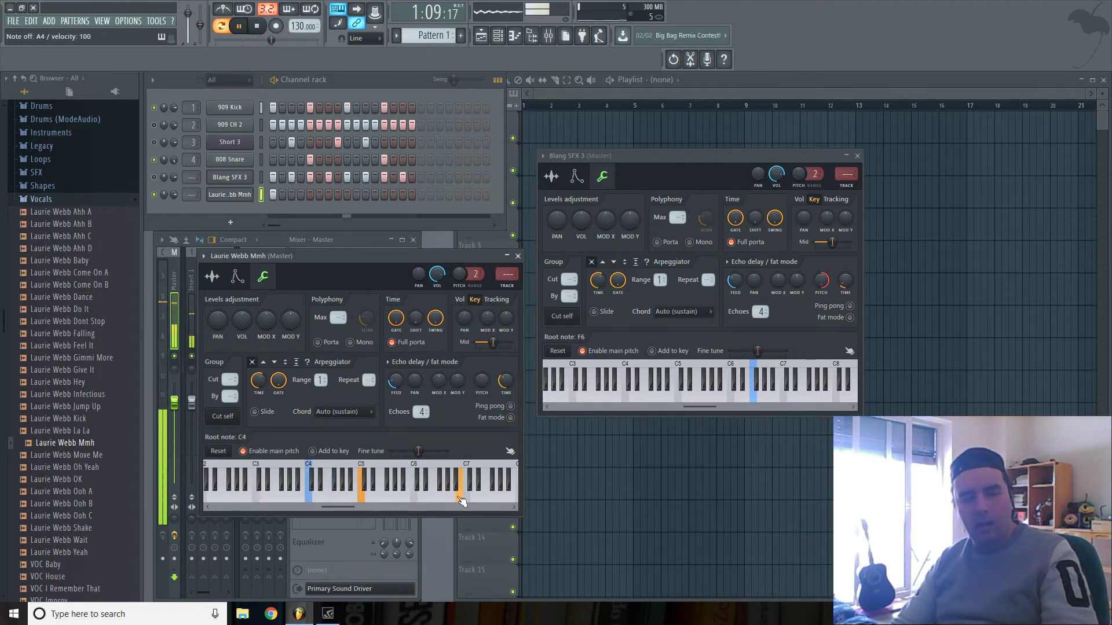
click(460, 498)
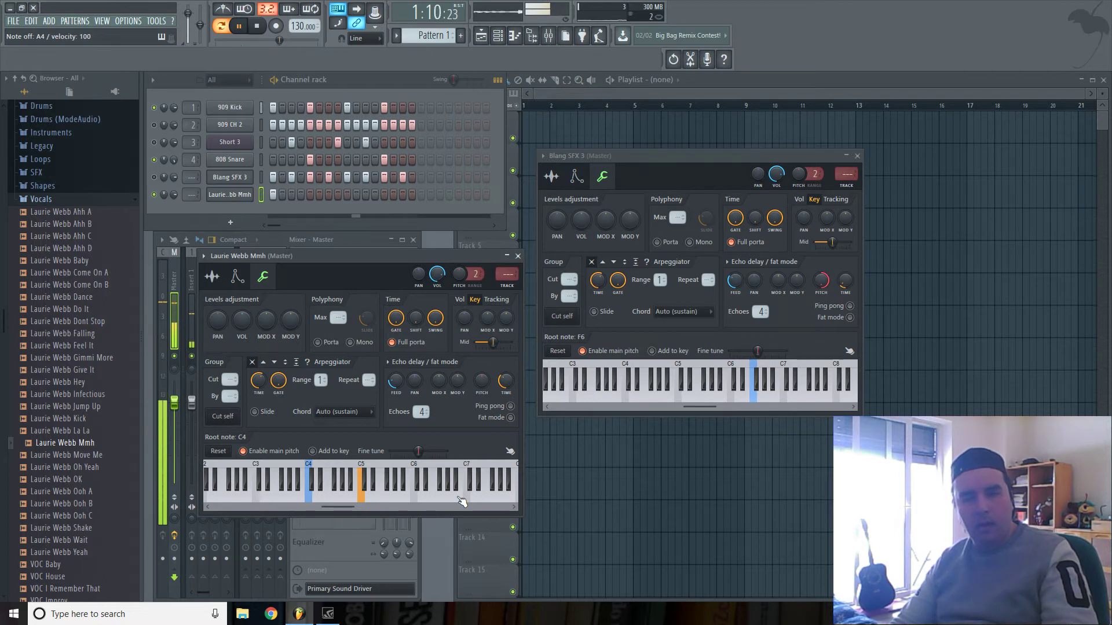
key(t)
key(t)
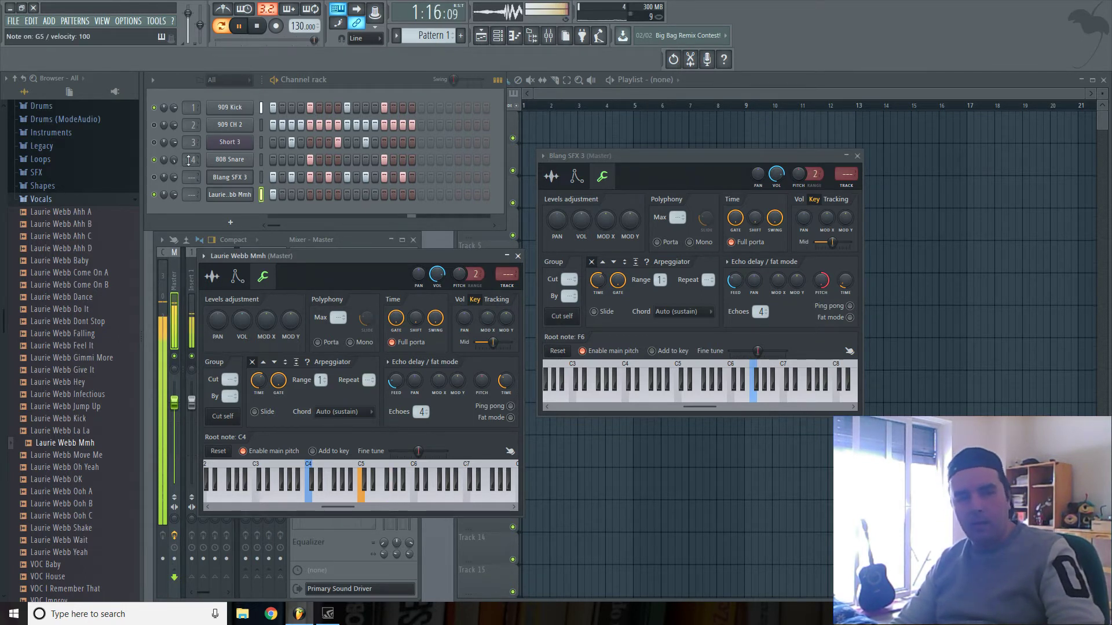
Step: Unmute Short 3 and change its root note to A6 after trying G6
click(154, 142)
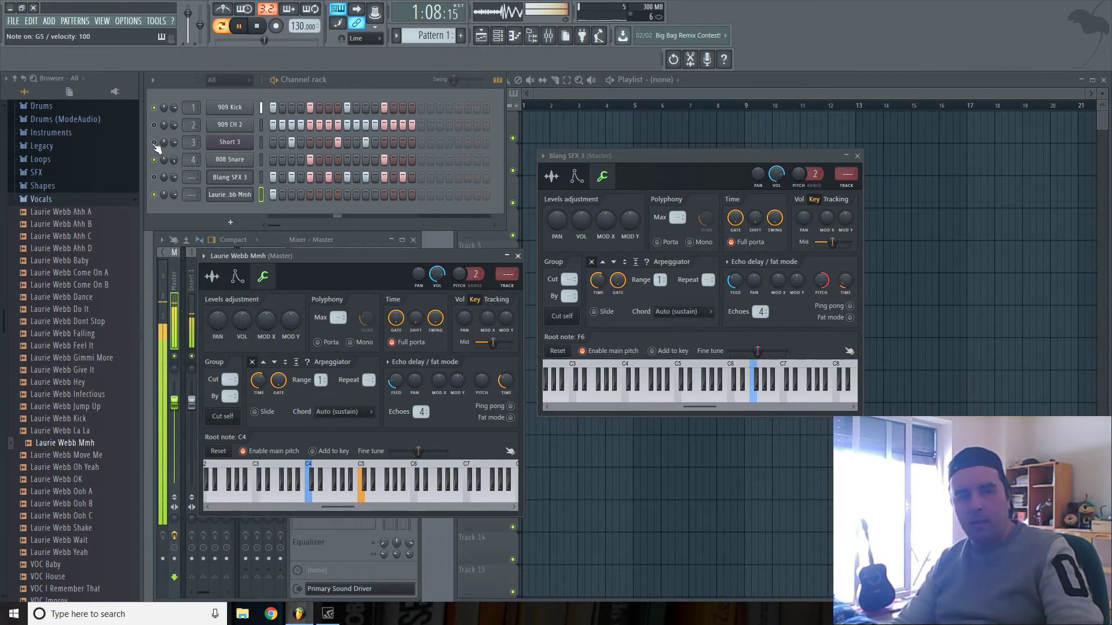
click(232, 145)
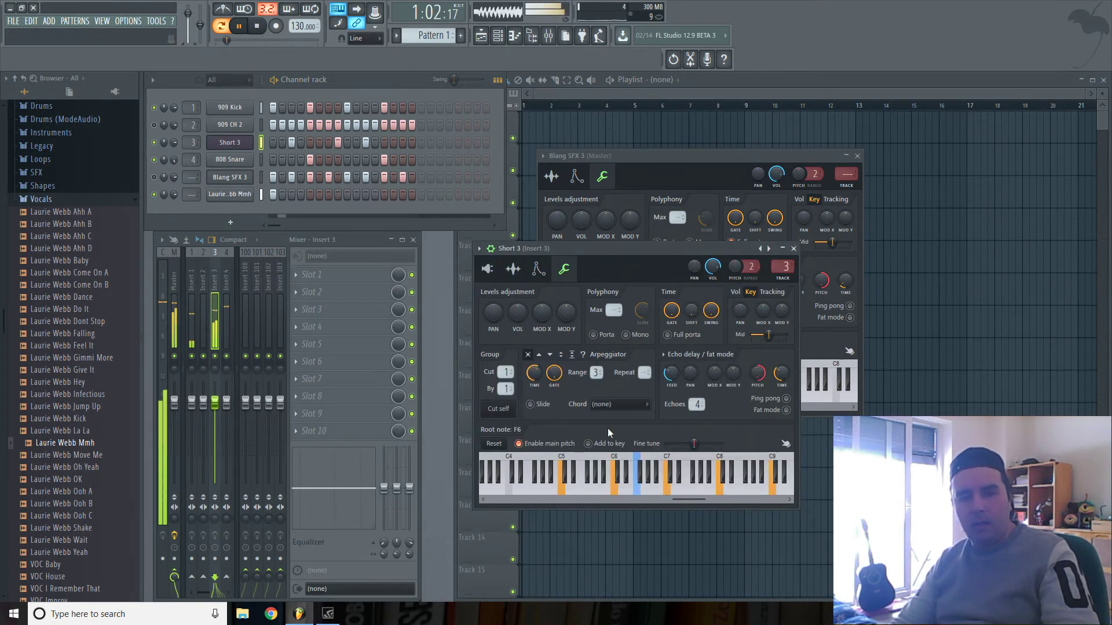
right_click(644, 489)
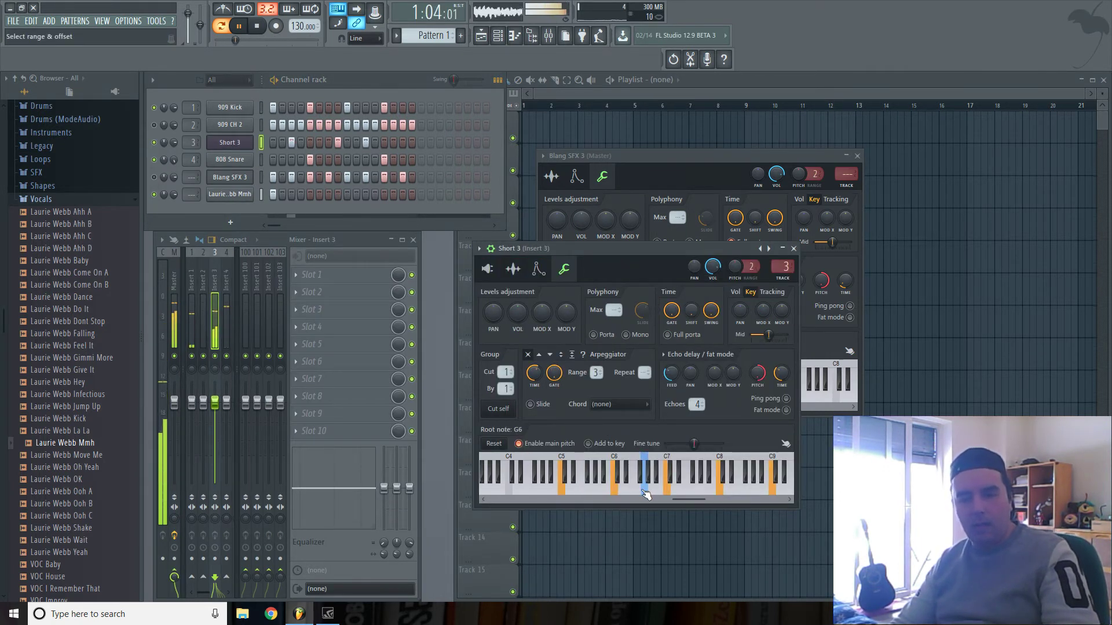
right_click(654, 490)
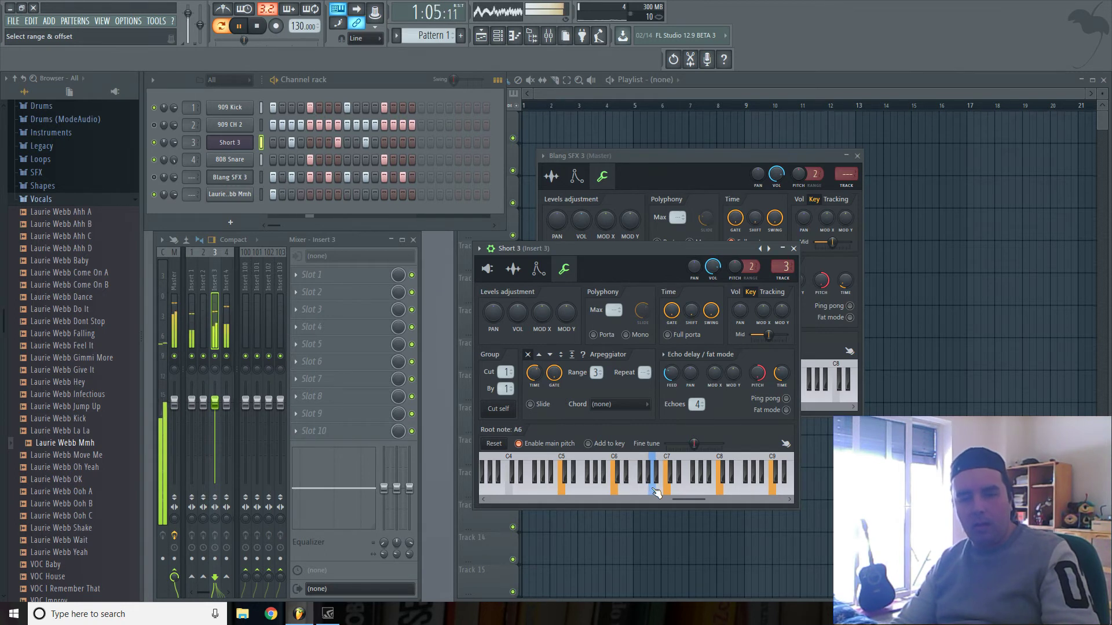
Step: Reopen the Laurie Webb Mmh settings and audition the vocal repeatedly at F5 over the beat
click(230, 195)
key(r)
key(r)
key(r)
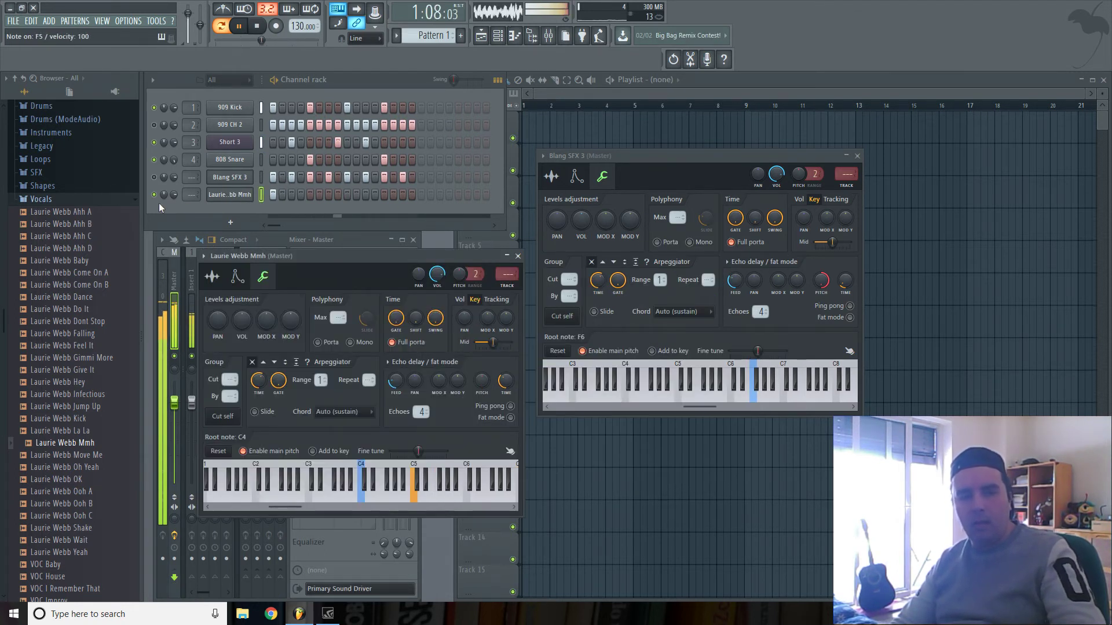
Step: Stop playback and audition Laurie Webb Mmh alone at F5, E5 and D5
click(258, 29)
key(r)
key(e)
key(w)
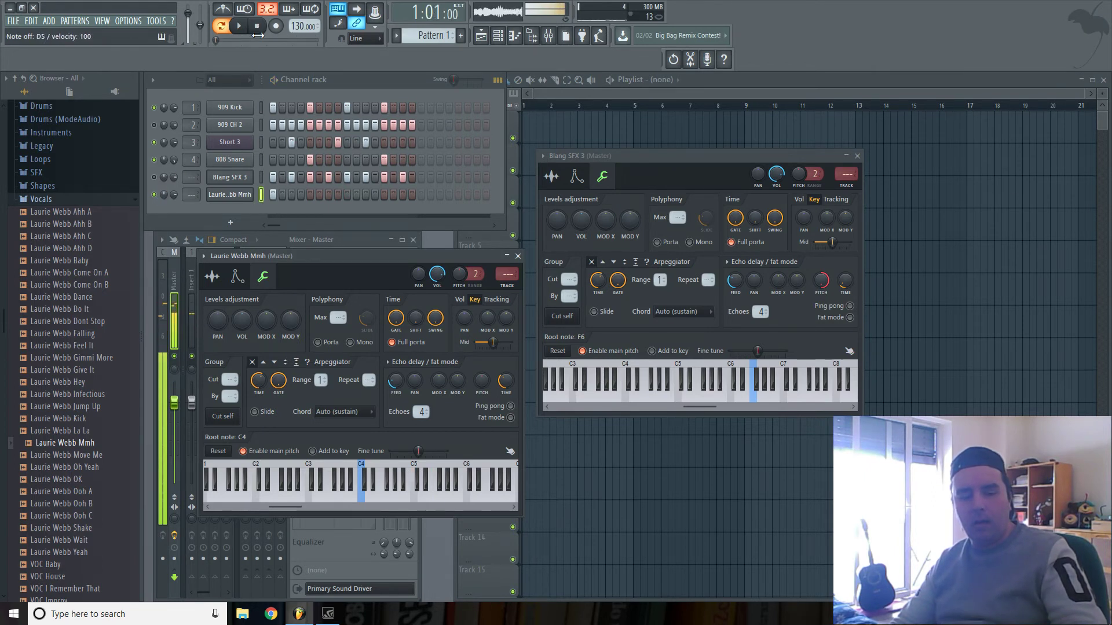